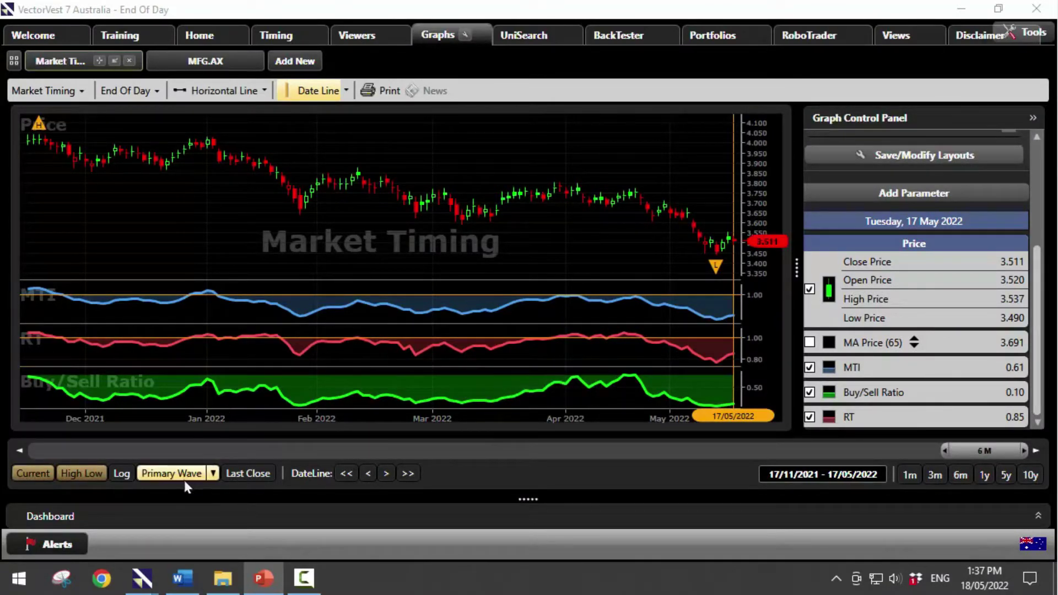
# Launch another VectorVest 7 session, then cycle through the RealTime, Europe and Australia windows.
pyautogui.moveTo(144, 581)
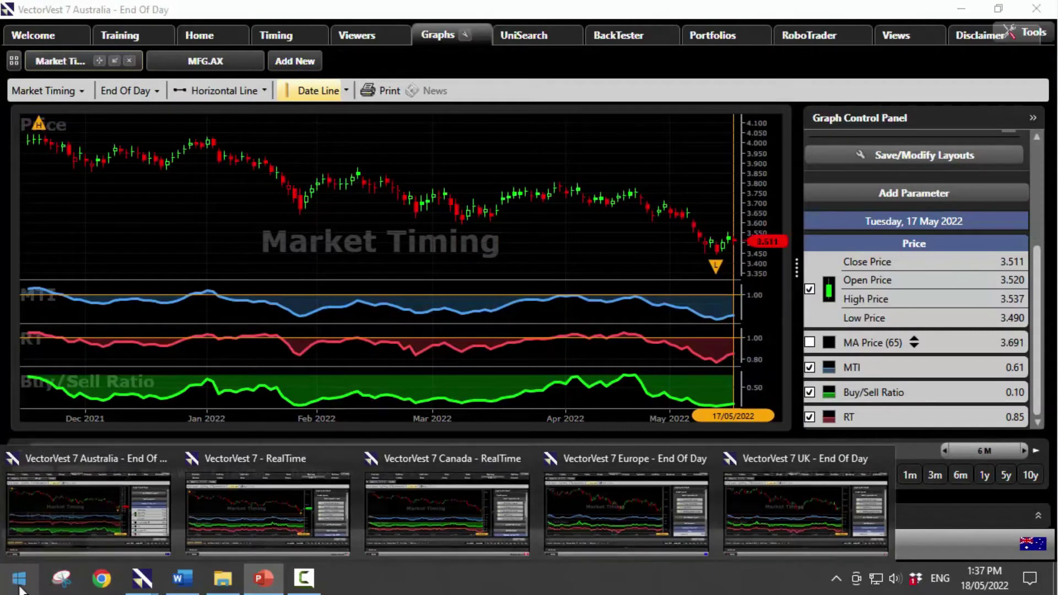
pyautogui.click(20, 586)
pyautogui.click(312, 354)
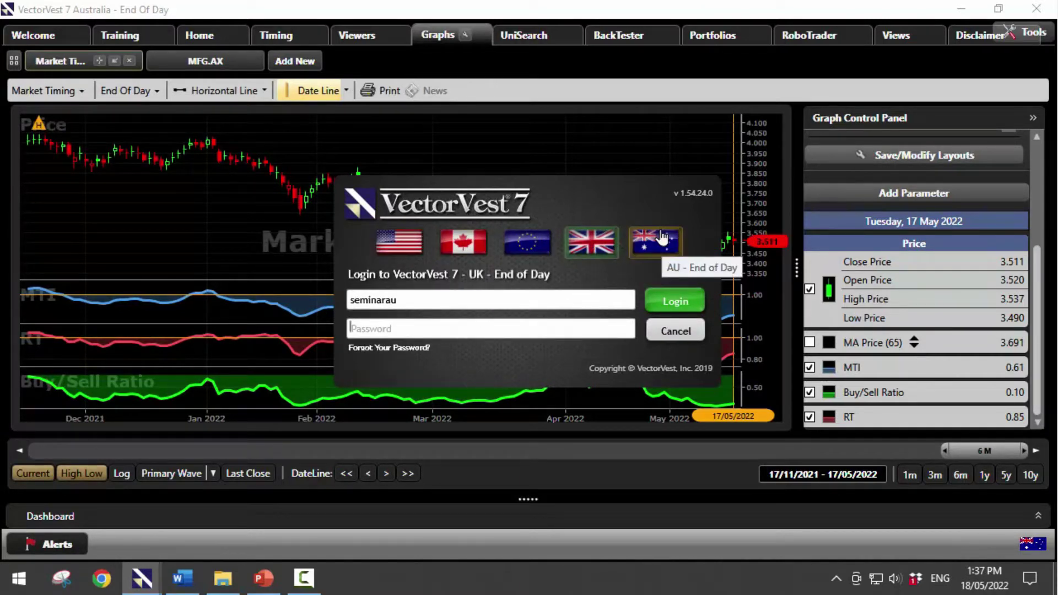
pyautogui.click(676, 331)
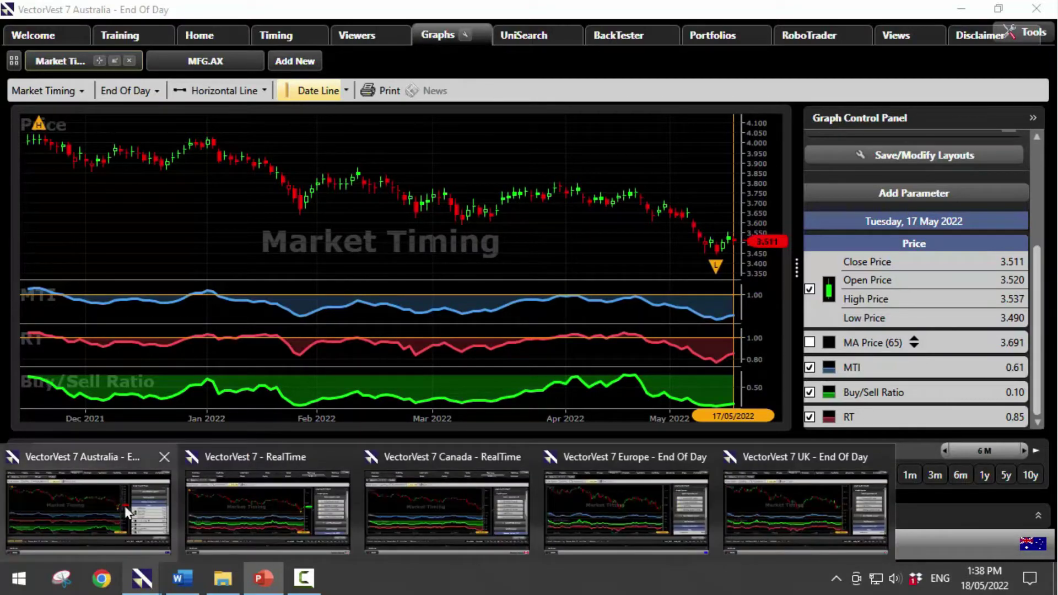
pyautogui.moveTo(786, 500)
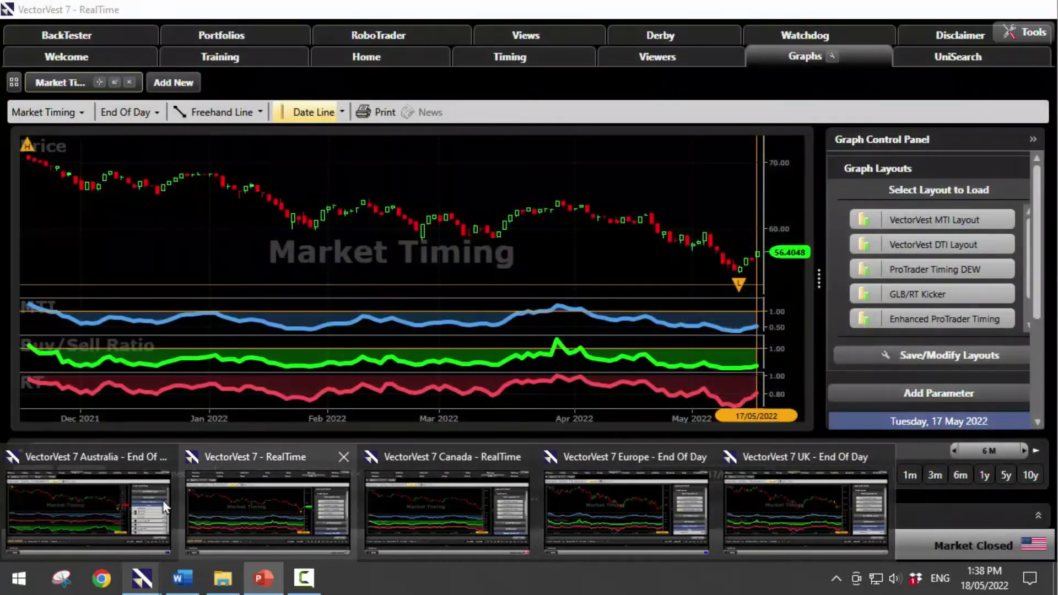
pyautogui.moveTo(120, 501)
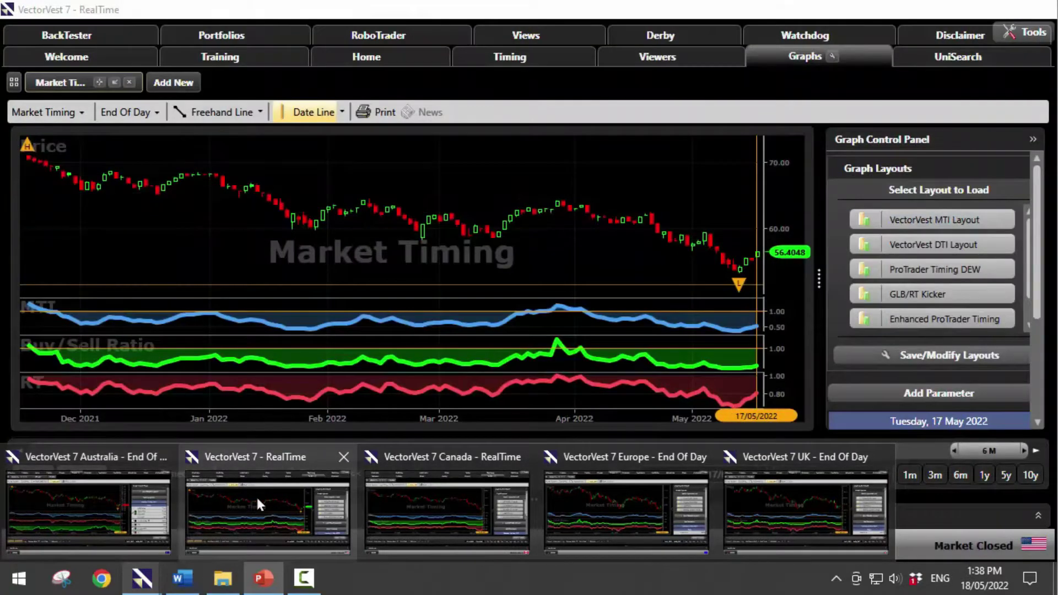
pyautogui.click(256, 495)
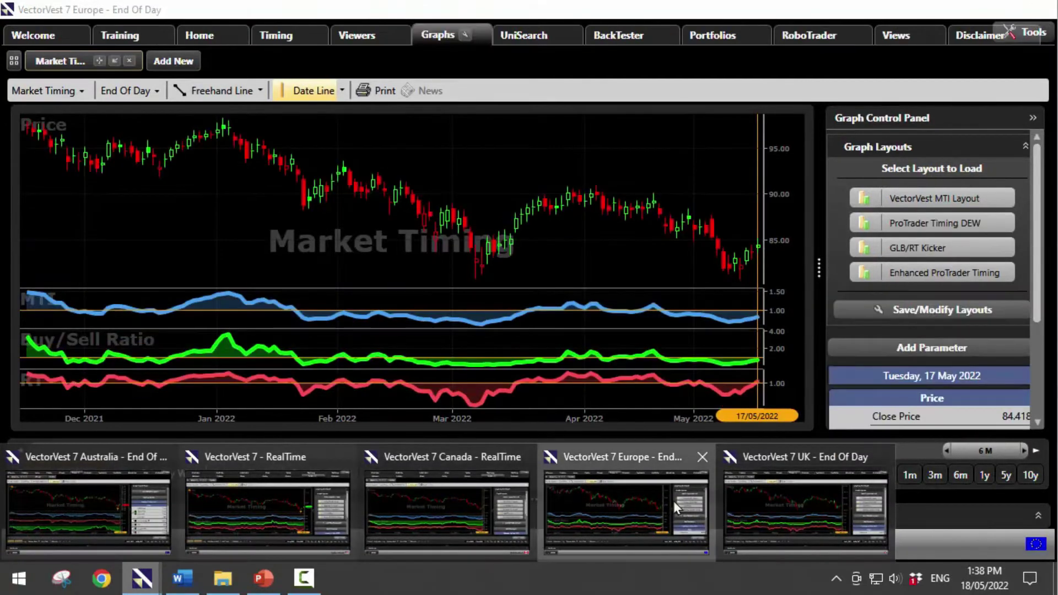
pyautogui.click(674, 501)
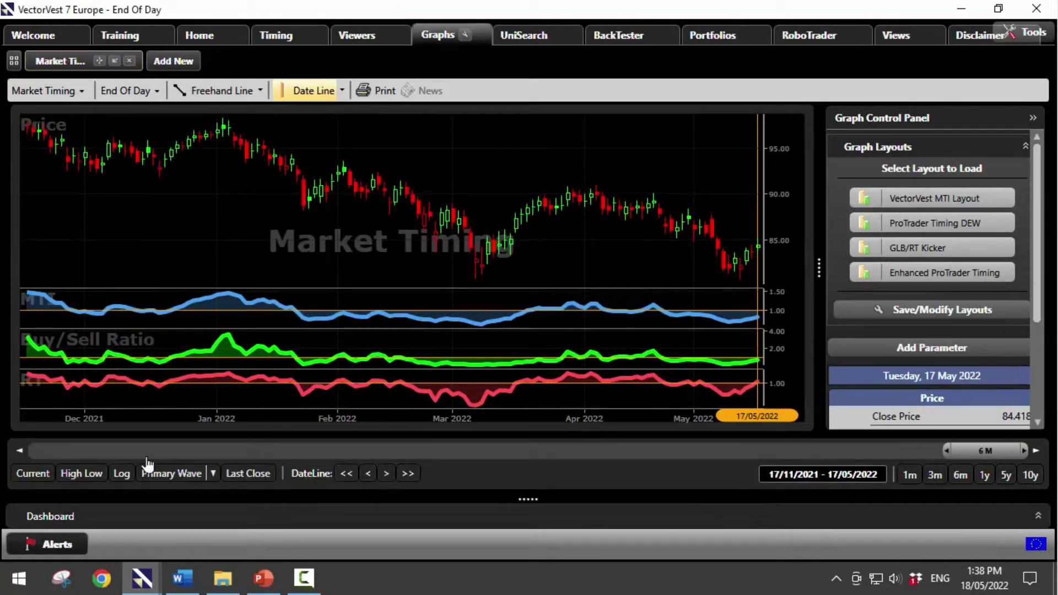
pyautogui.moveTo(141, 579)
pyautogui.click(109, 501)
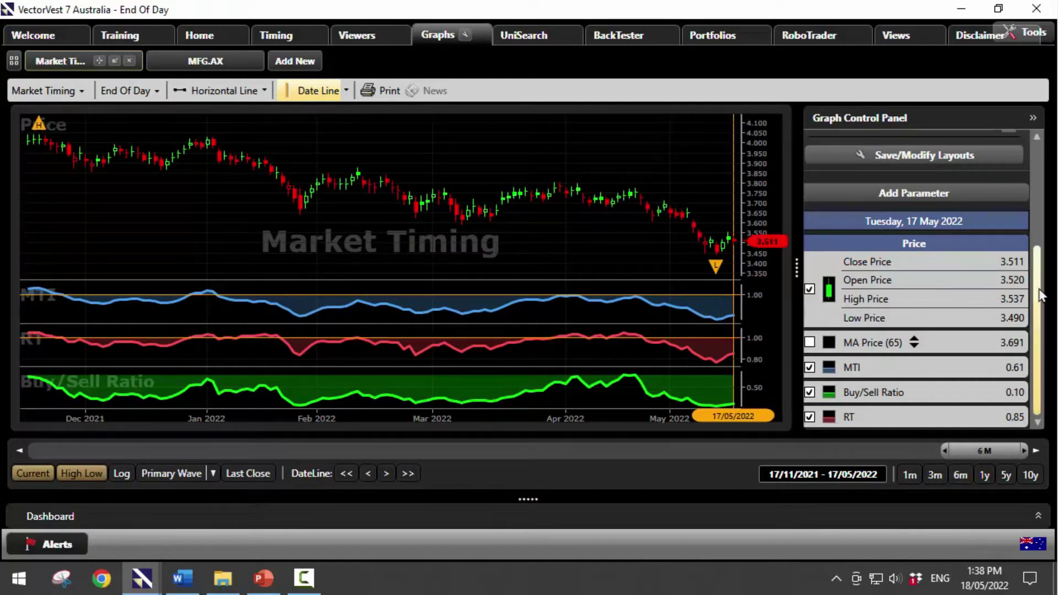
# Give the MTI series a medium line thickness through Change Style.
pyautogui.click(1039, 144)
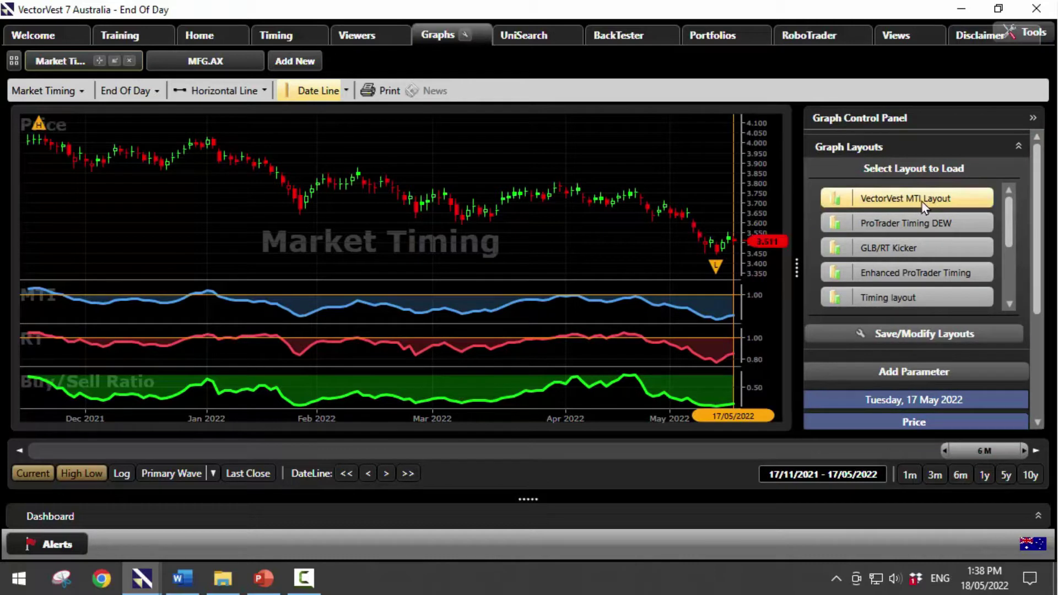
pyautogui.click(1038, 366)
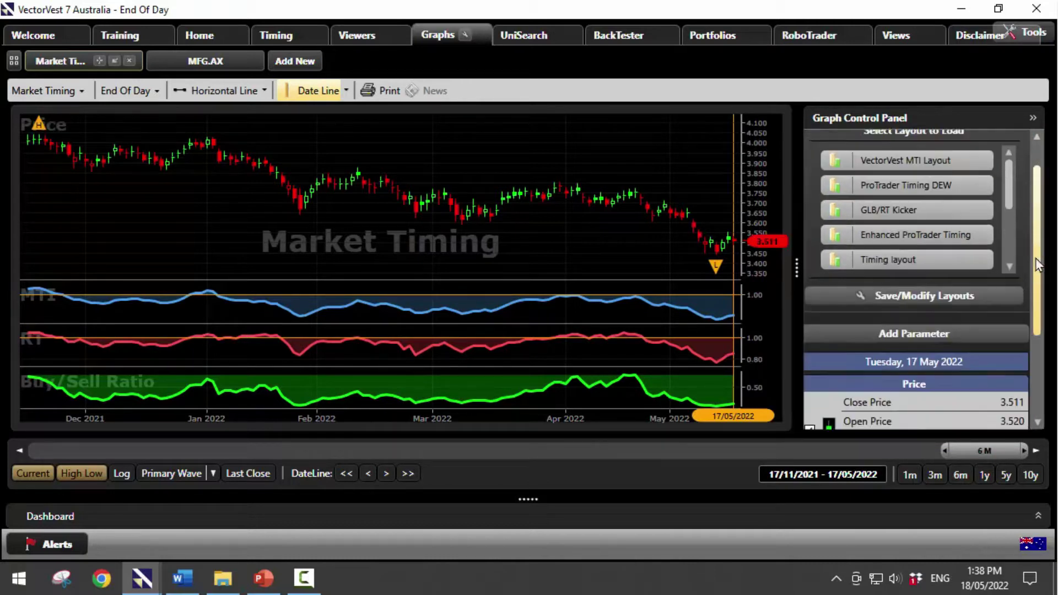
pyautogui.rightClick(864, 370)
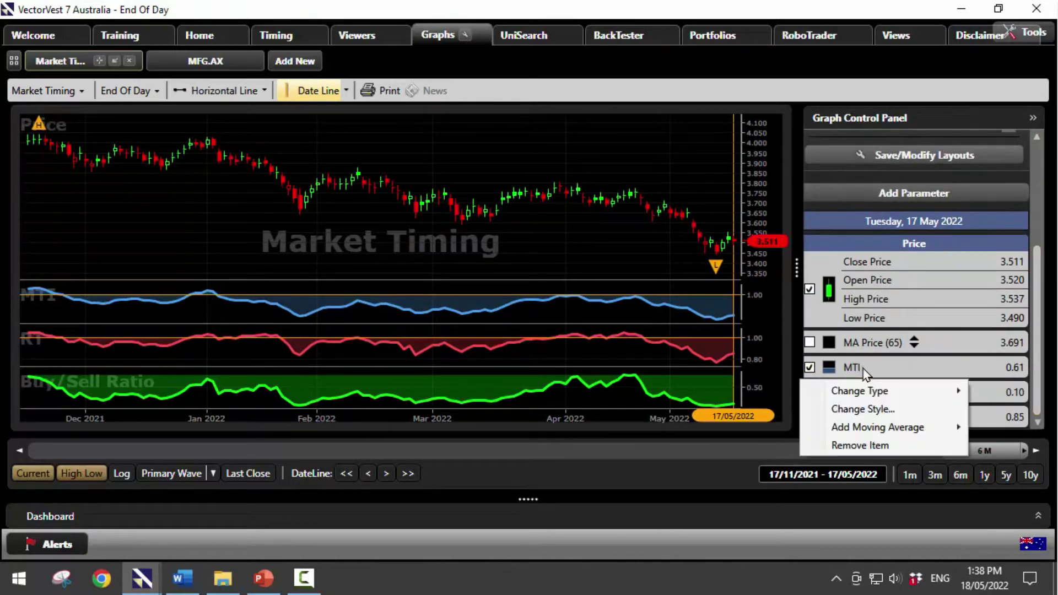
pyautogui.click(881, 419)
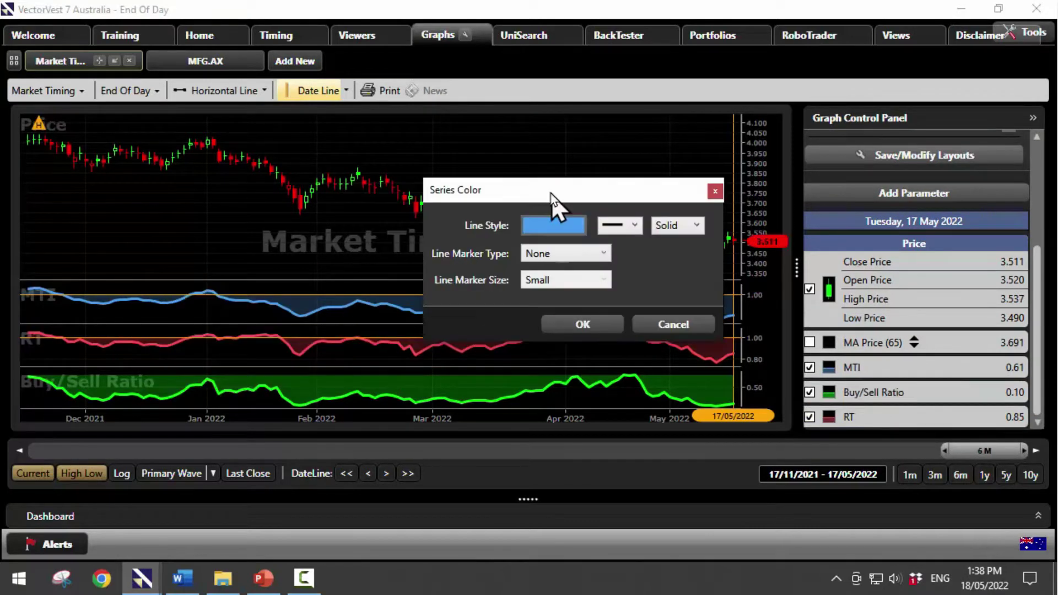
pyautogui.click(619, 225)
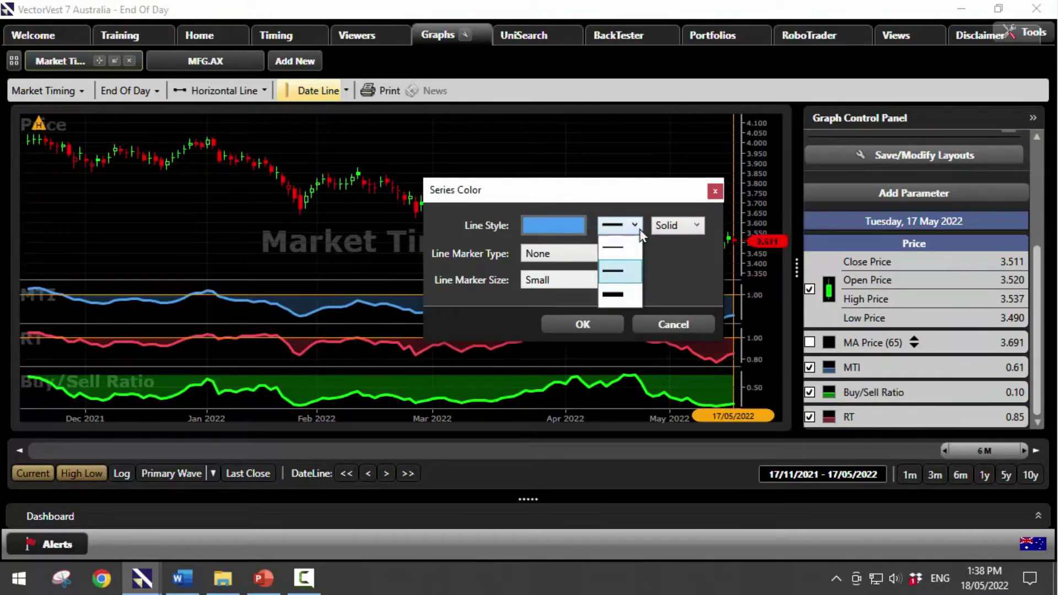
pyautogui.click(617, 273)
pyautogui.click(599, 327)
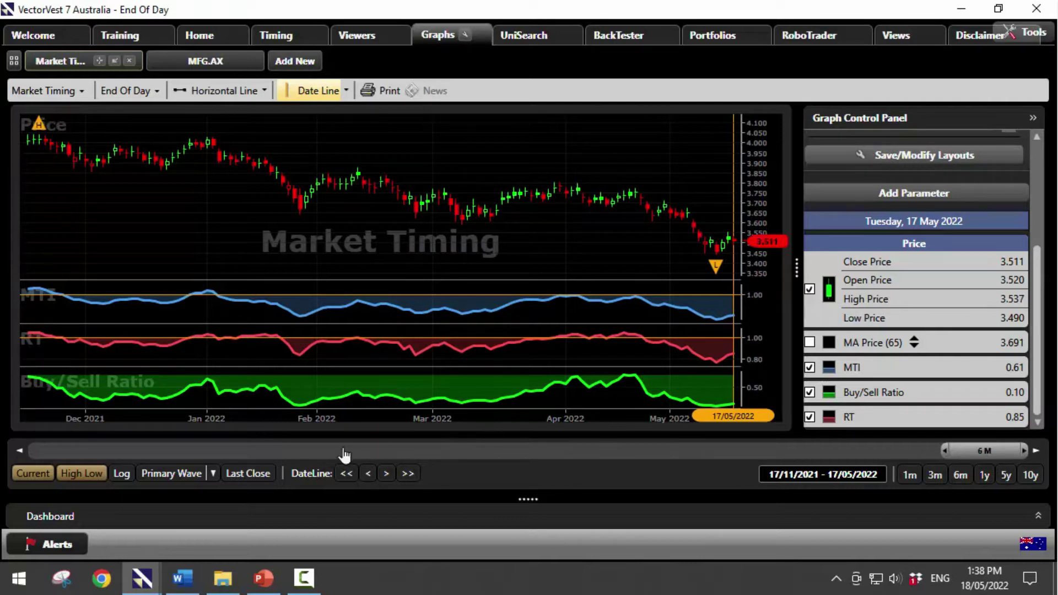
# Overlay Primary Wave signals, zoom to 1/04–17/05/2022, and move the date line to 10 May.
pyautogui.click(214, 474)
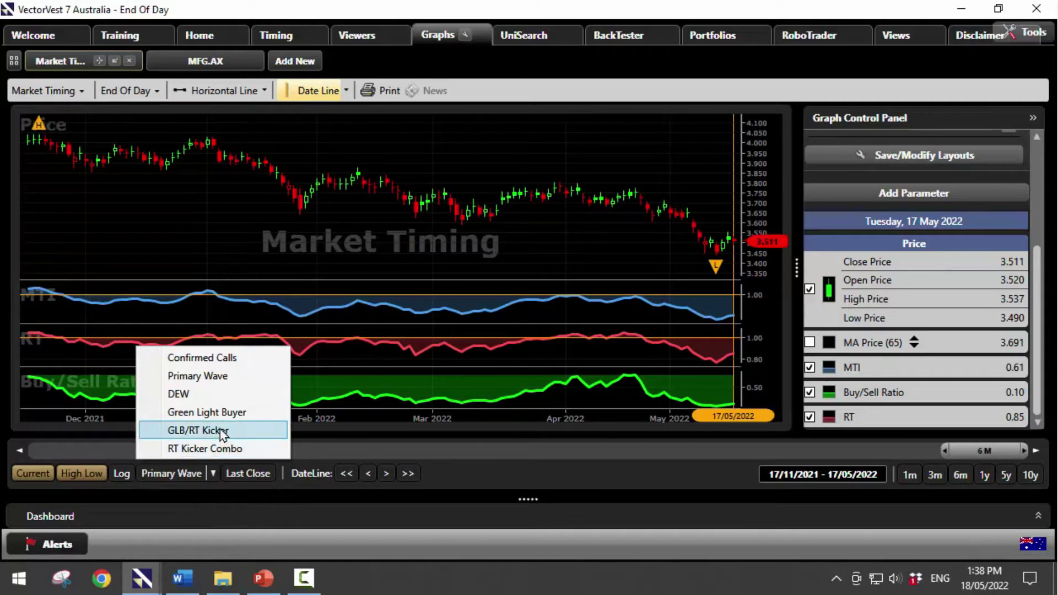
pyautogui.click(222, 380)
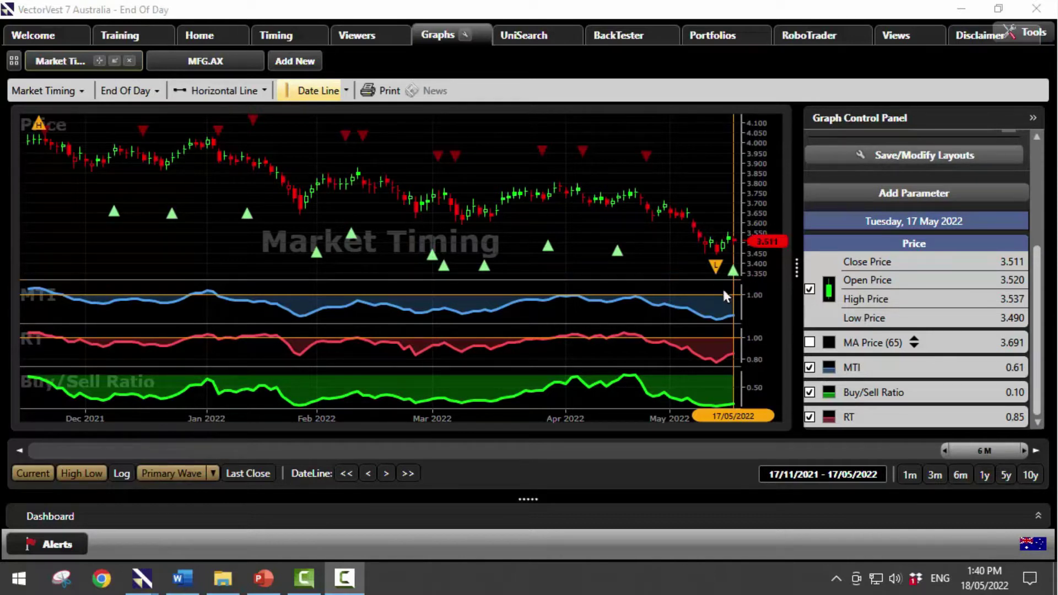
pyautogui.moveTo(644, 261); pyautogui.dragTo(753, 260)
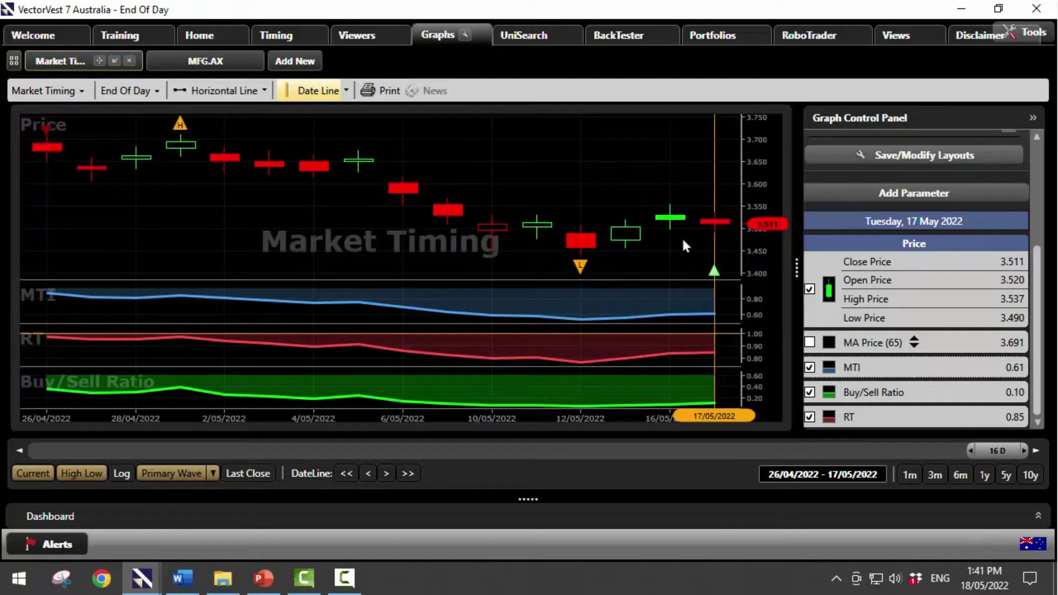
pyautogui.moveTo(971, 451); pyautogui.dragTo(964, 451)
pyautogui.moveTo(727, 226)
pyautogui.moveTo(727, 226); pyautogui.dragTo(604, 245)
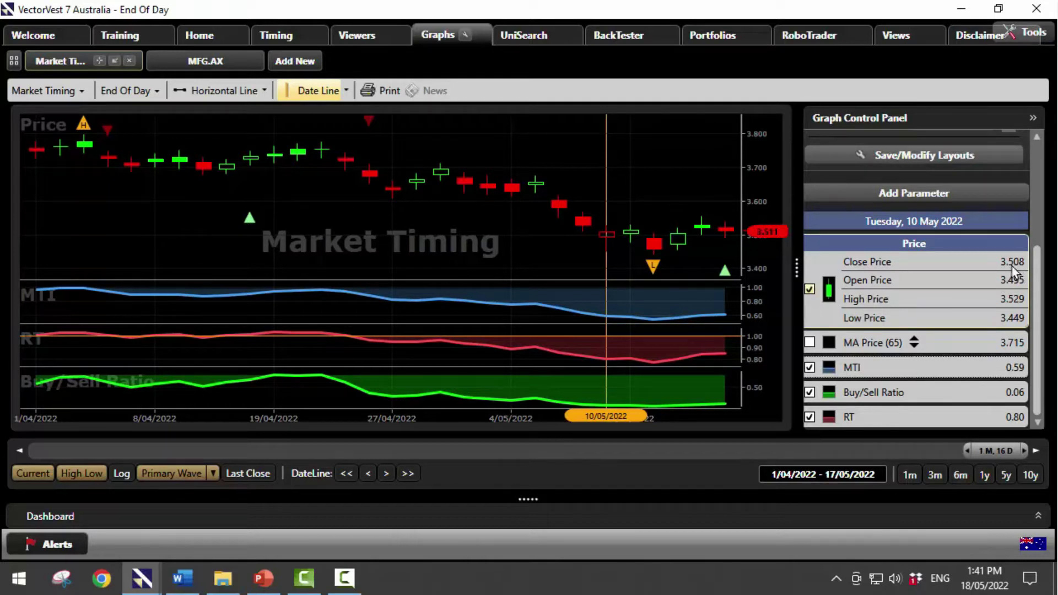
# Put the date line on the 17/05/2022 candle, where close reads 3.511 and MTI 0.61.
pyautogui.moveTo(731, 255)
pyautogui.moveTo(761, 238)
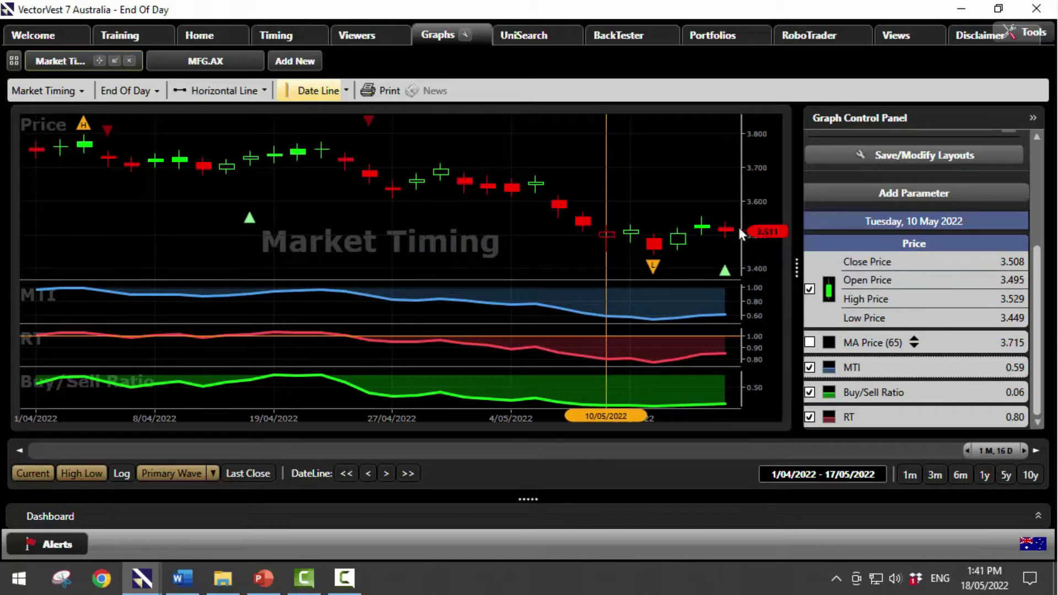
pyautogui.click(725, 230)
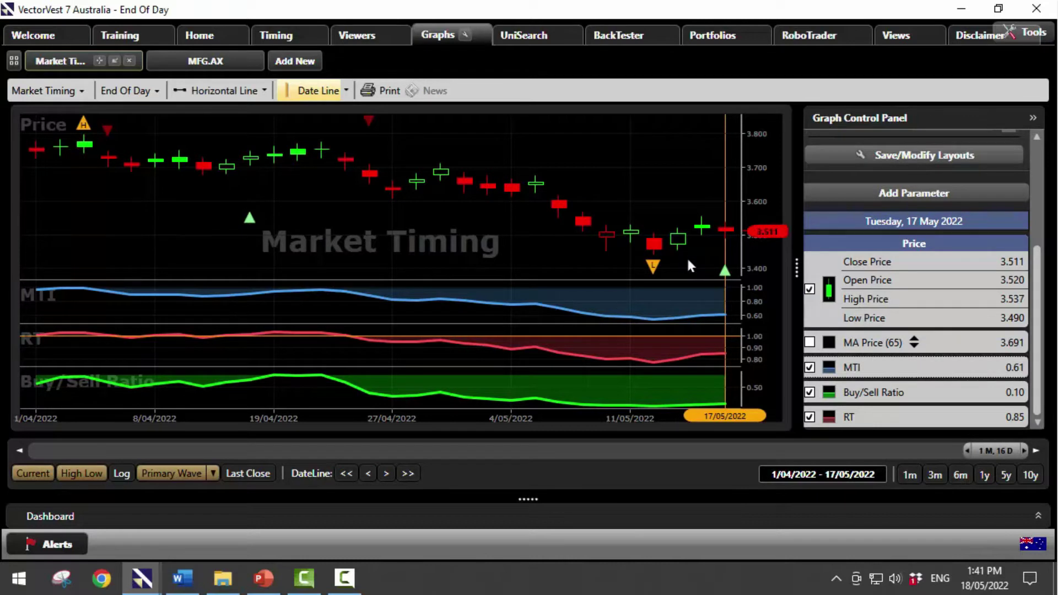
pyautogui.moveTo(688, 261)
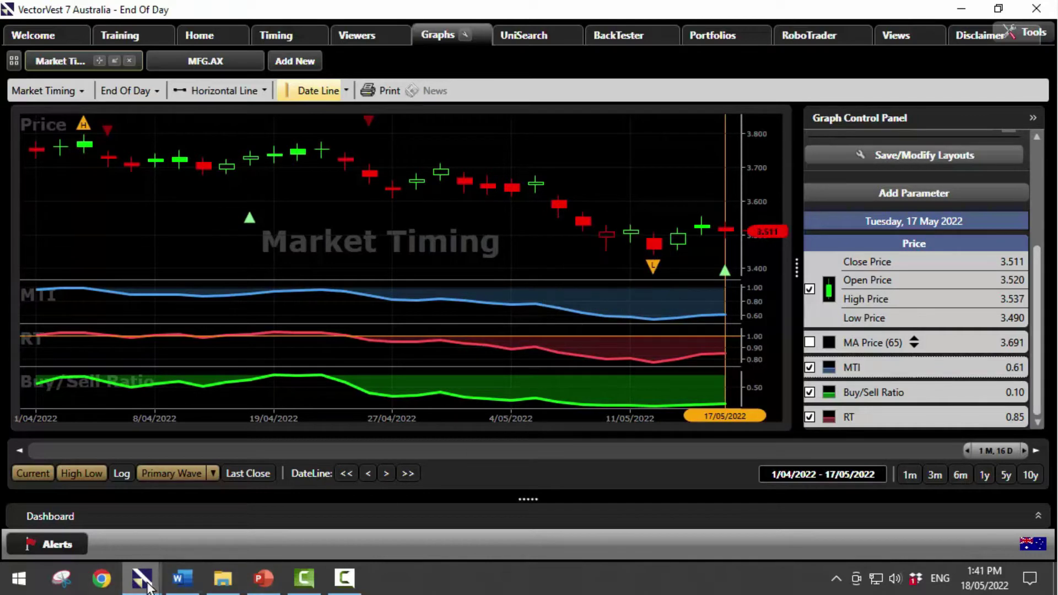
pyautogui.moveTo(145, 589)
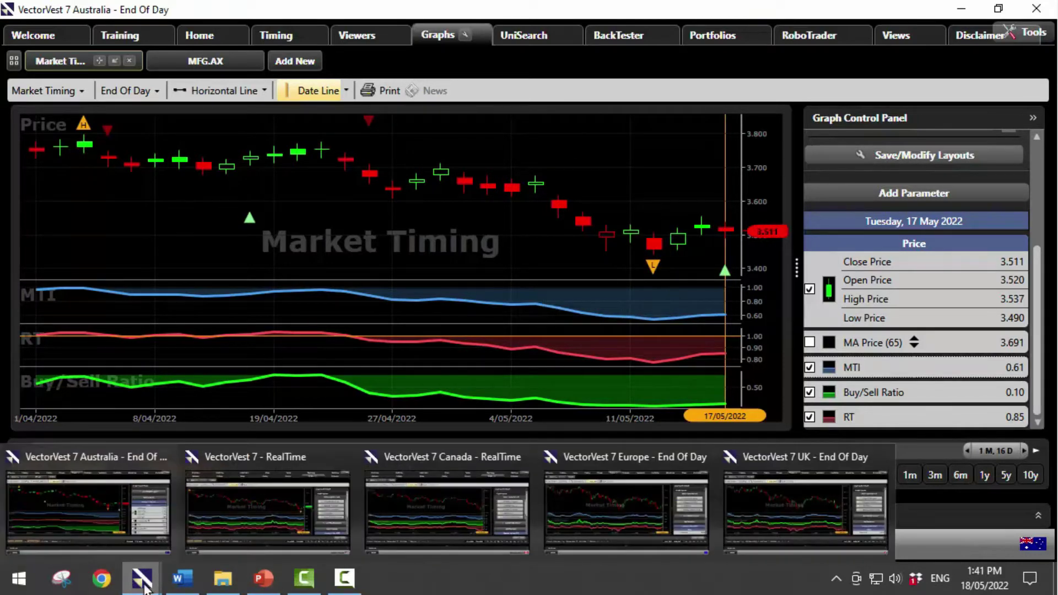
# In the RealTime window, show one month with Primary Wave signals and the date line on 16/05/2022.
pyautogui.click(259, 525)
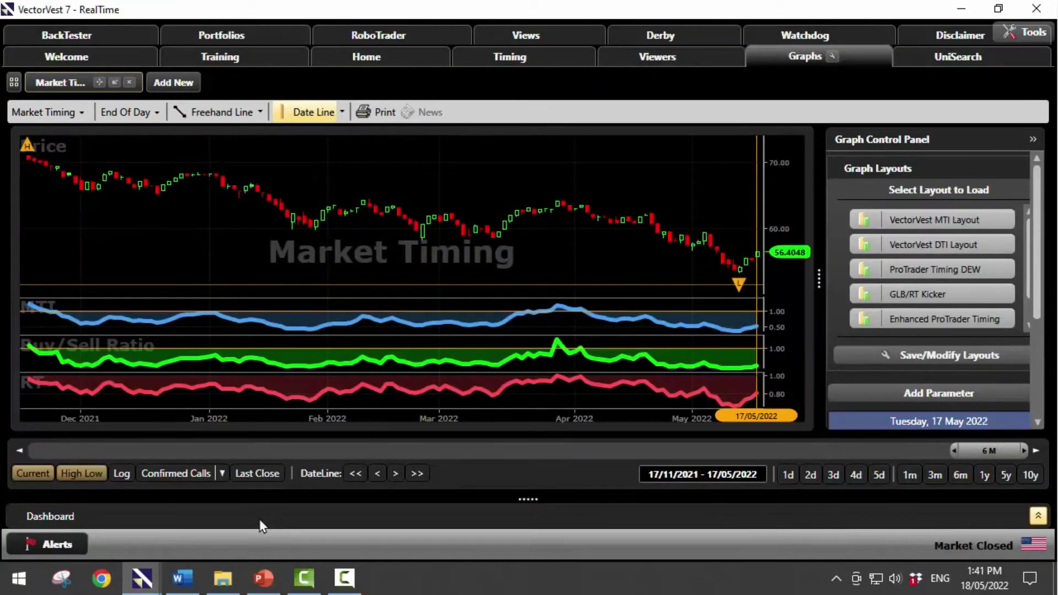
pyautogui.click(935, 475)
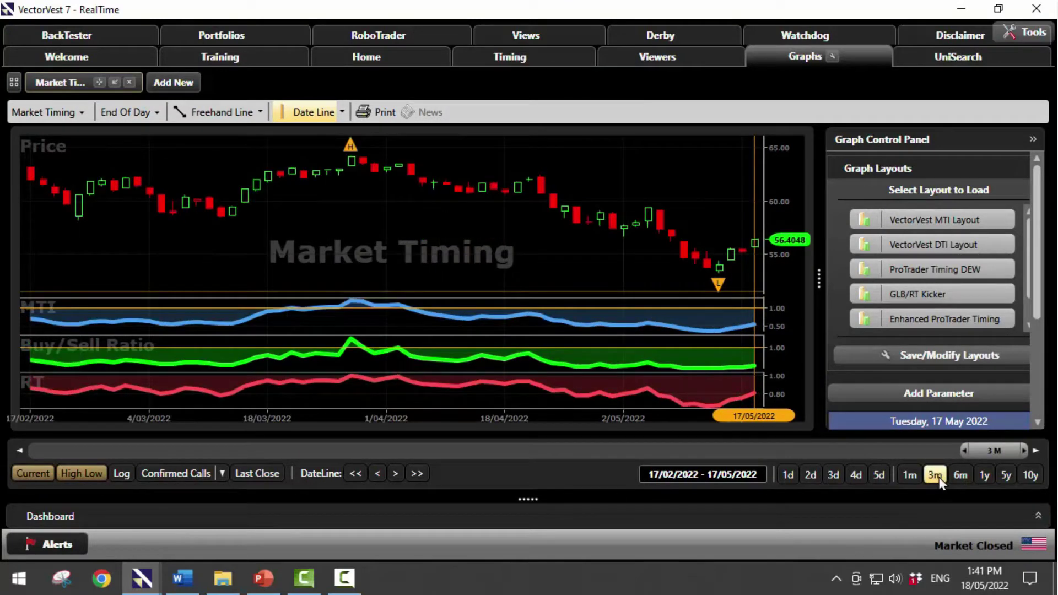
pyautogui.click(910, 476)
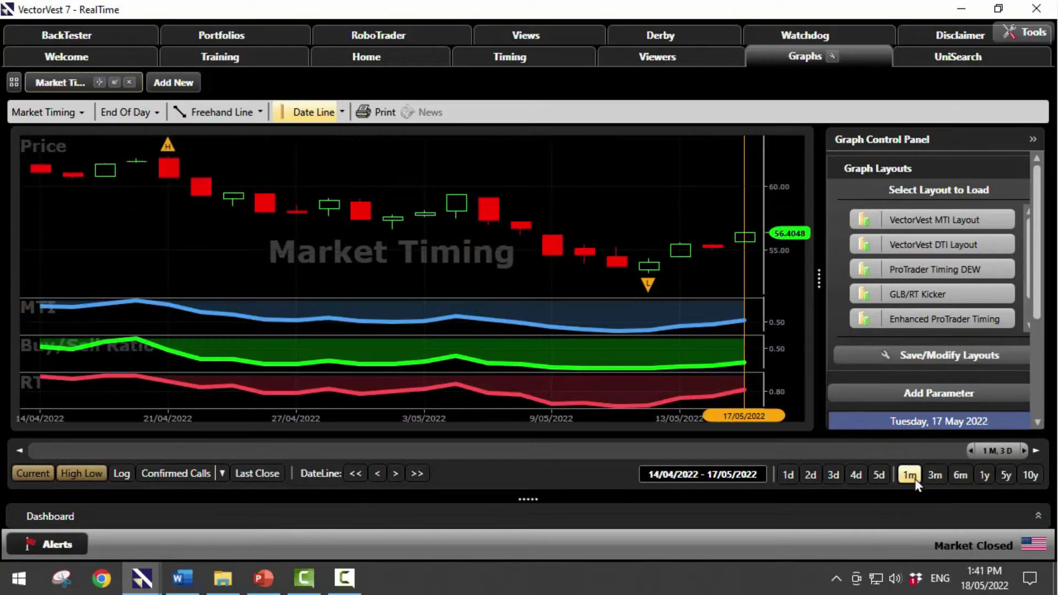
pyautogui.click(224, 475)
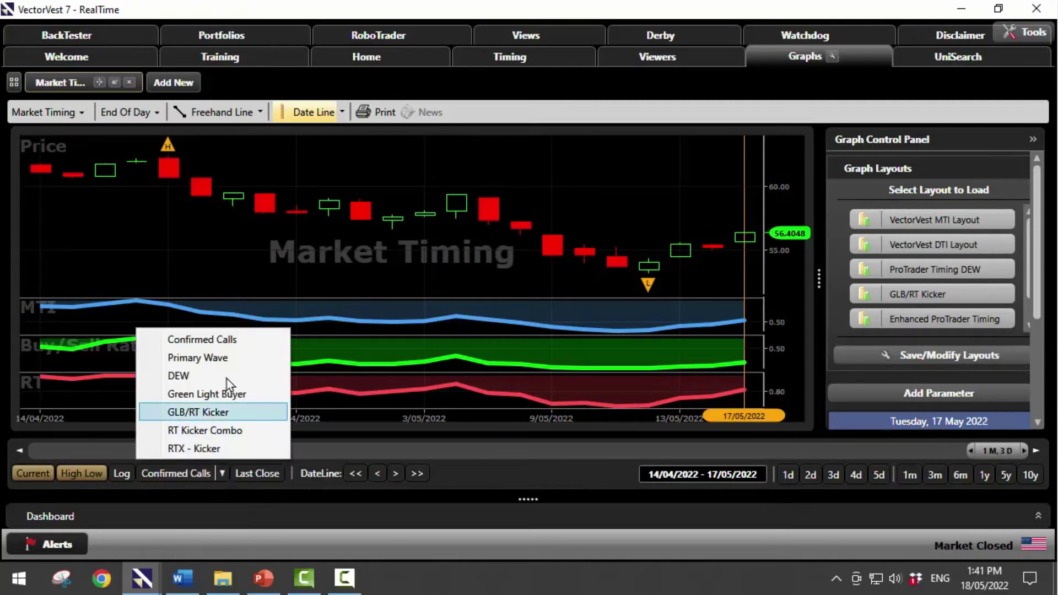
pyautogui.click(468, 361)
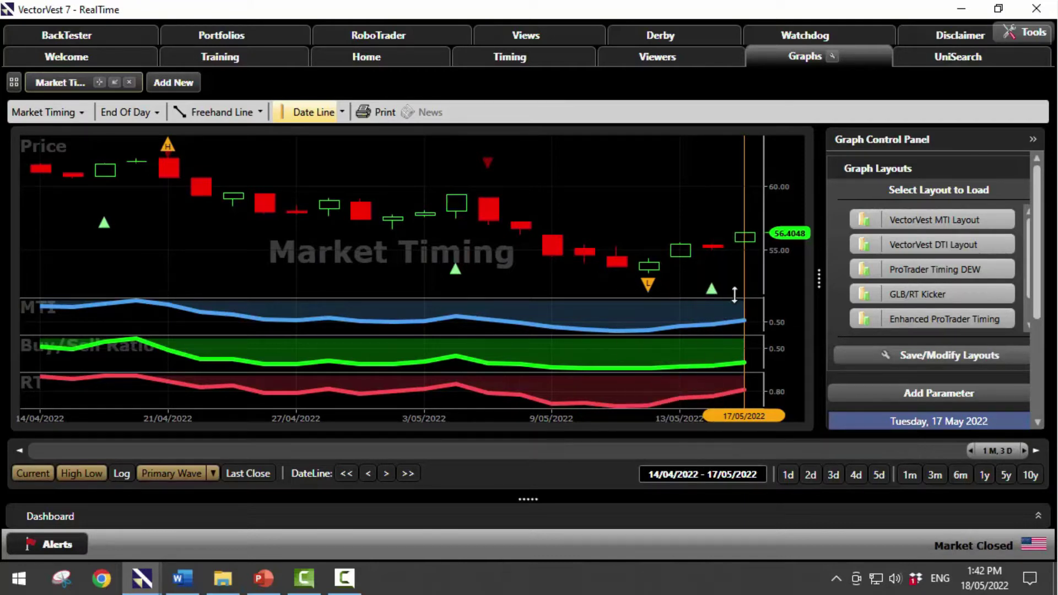
pyautogui.moveTo(745, 283); pyautogui.dragTo(717, 285)
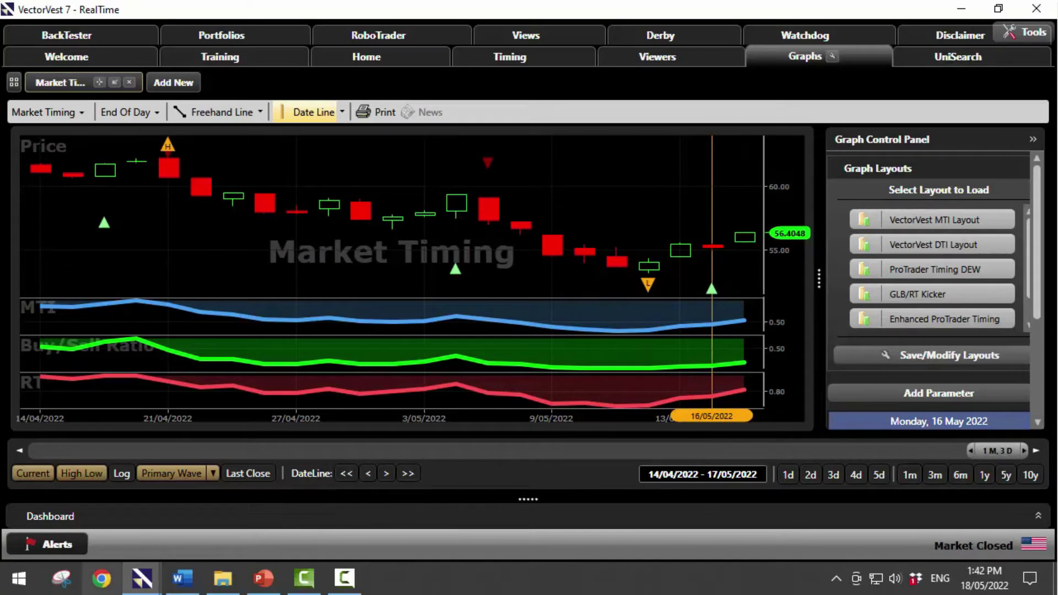
# In the Canada window, show the last month with Primary Wave signals overlaid.
pyautogui.moveTo(146, 587)
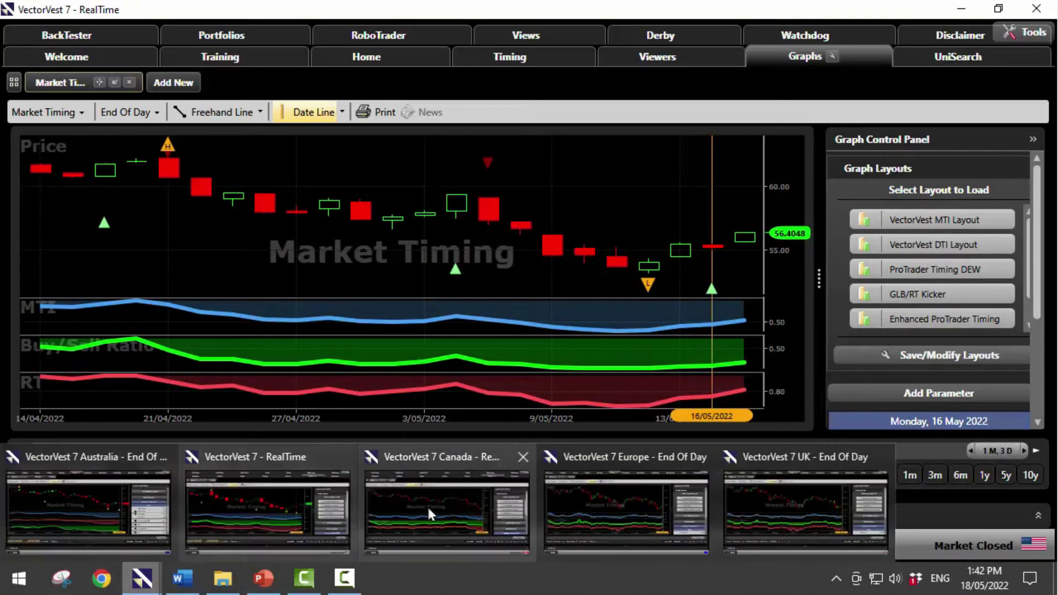
pyautogui.click(436, 502)
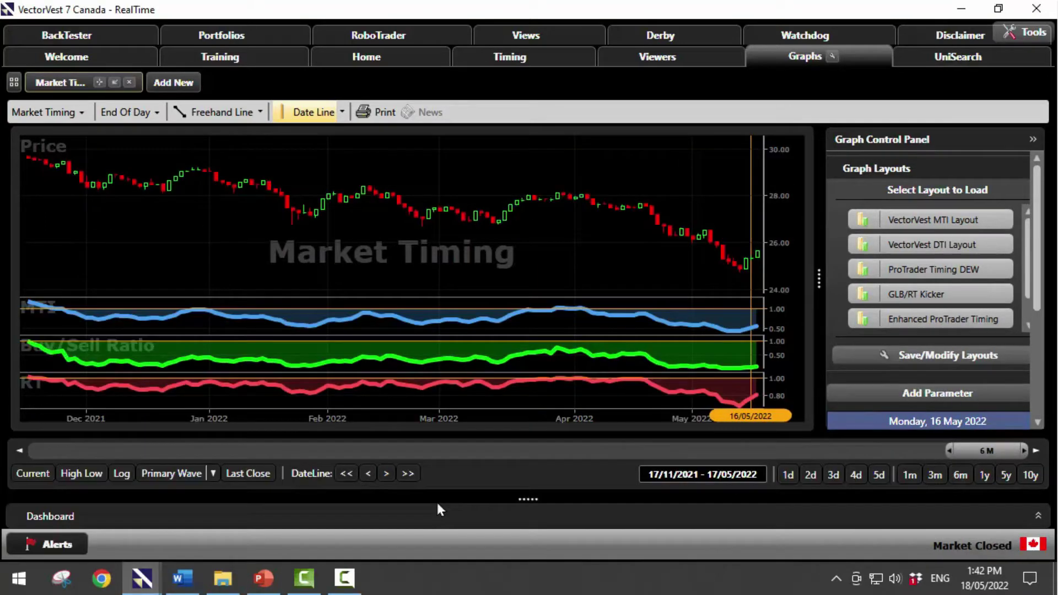
pyautogui.click(909, 477)
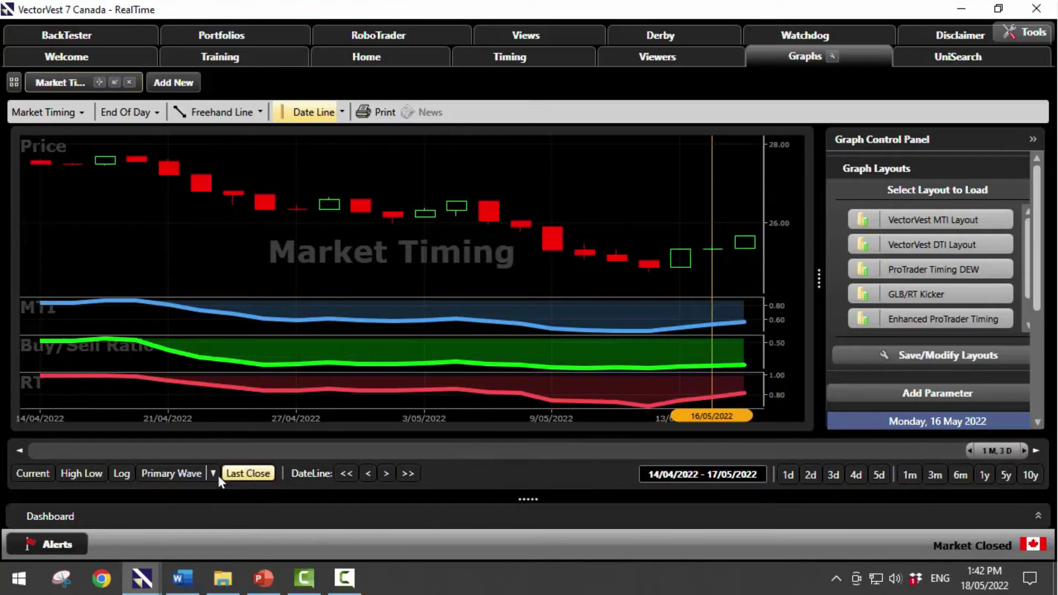
pyautogui.click(181, 474)
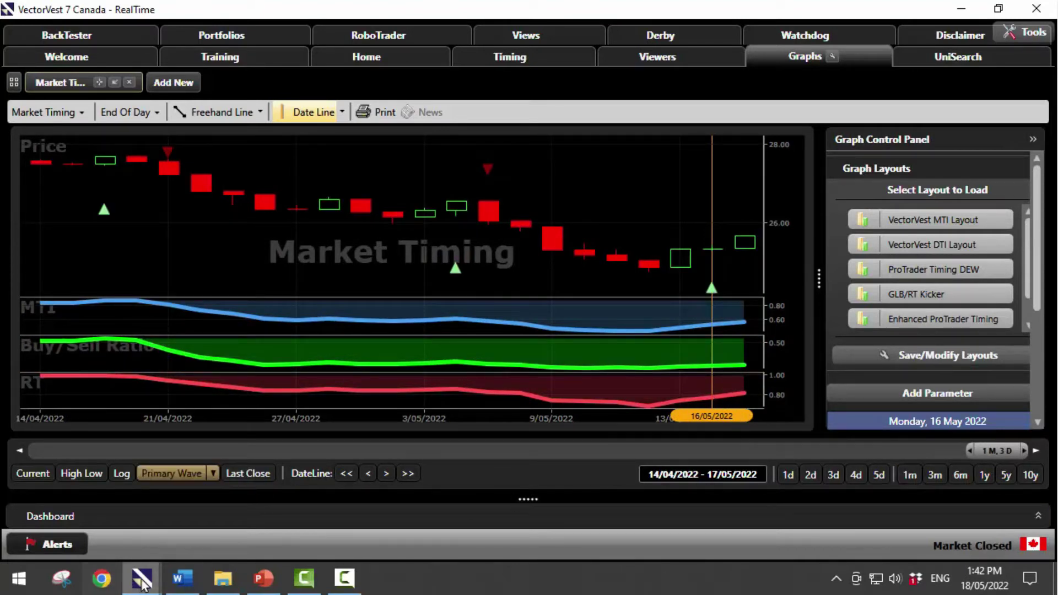
pyautogui.moveTo(143, 583)
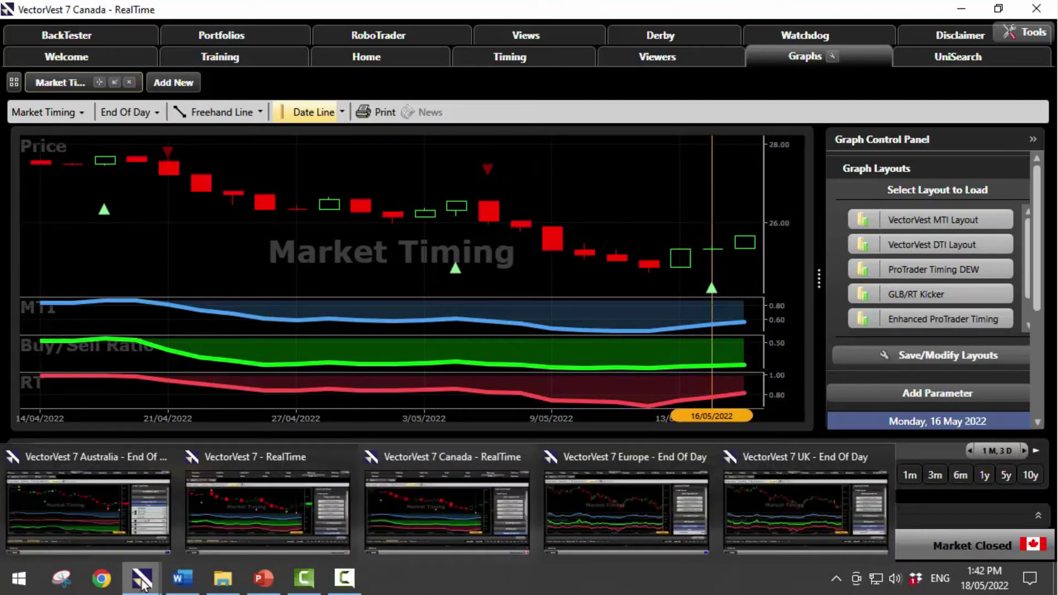
# In the Europe window, show one month with Primary Wave signals and the date line on 16 May.
pyautogui.click(652, 510)
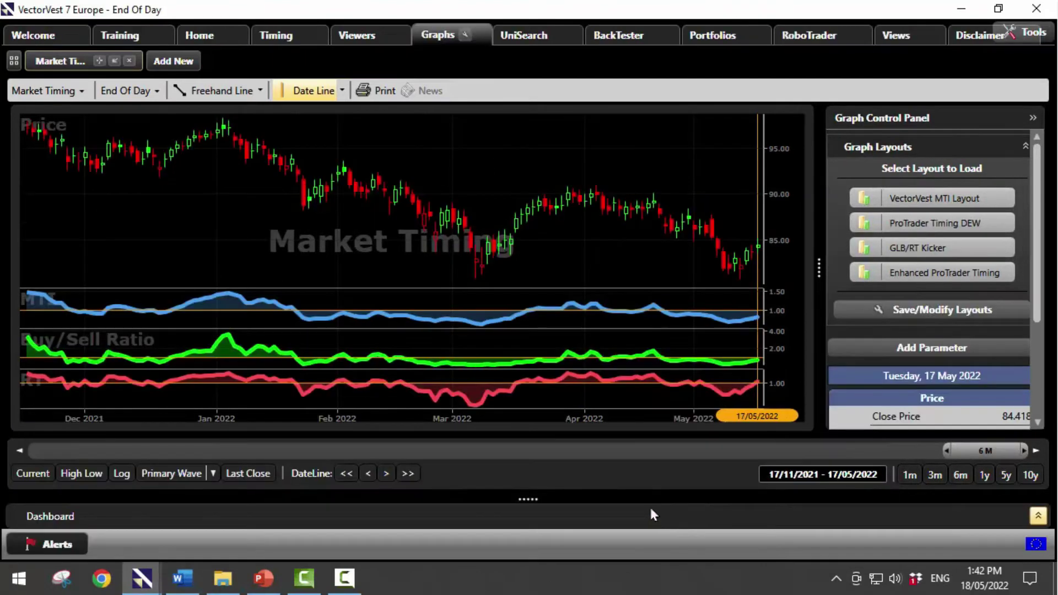
pyautogui.click(910, 476)
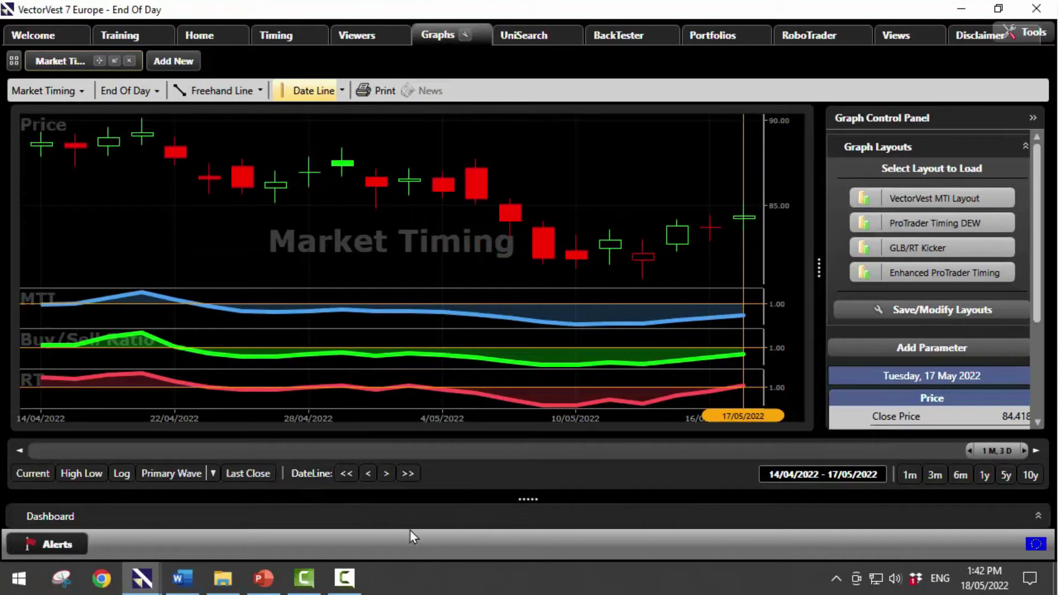
pyautogui.click(190, 474)
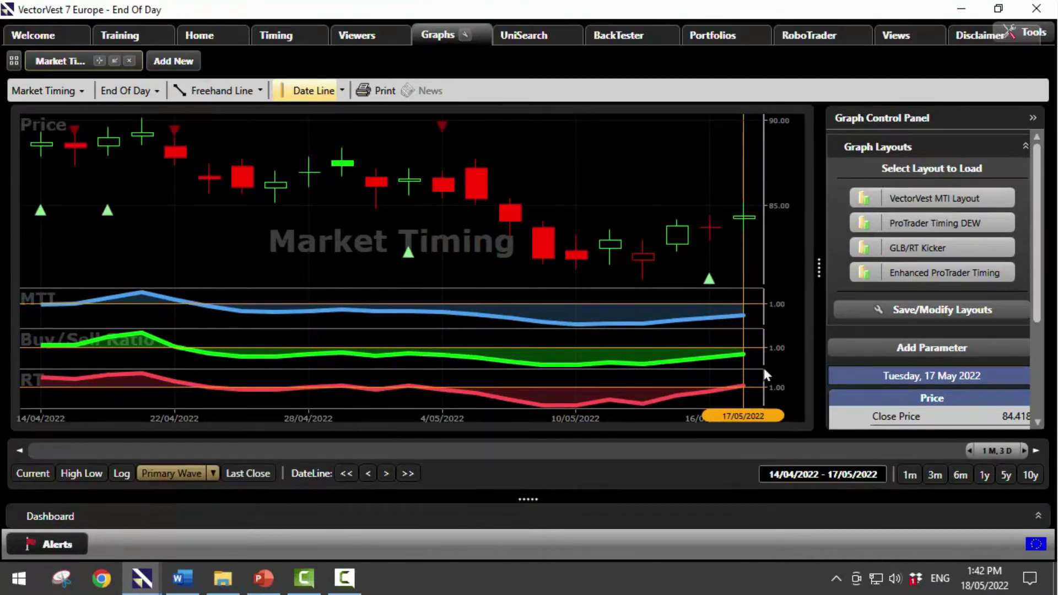
pyautogui.click(710, 292)
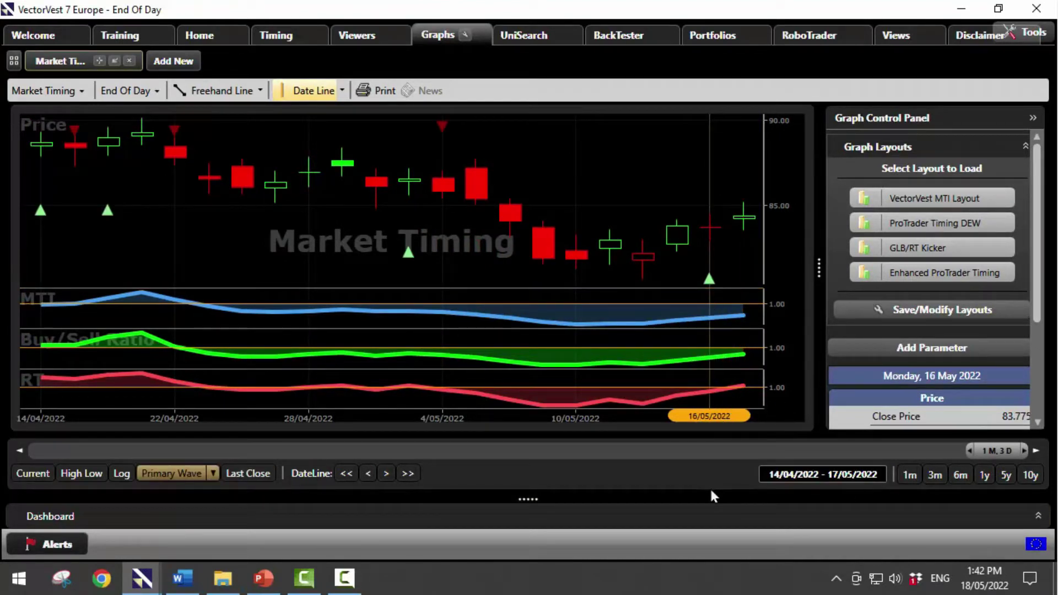
pyautogui.moveTo(159, 588)
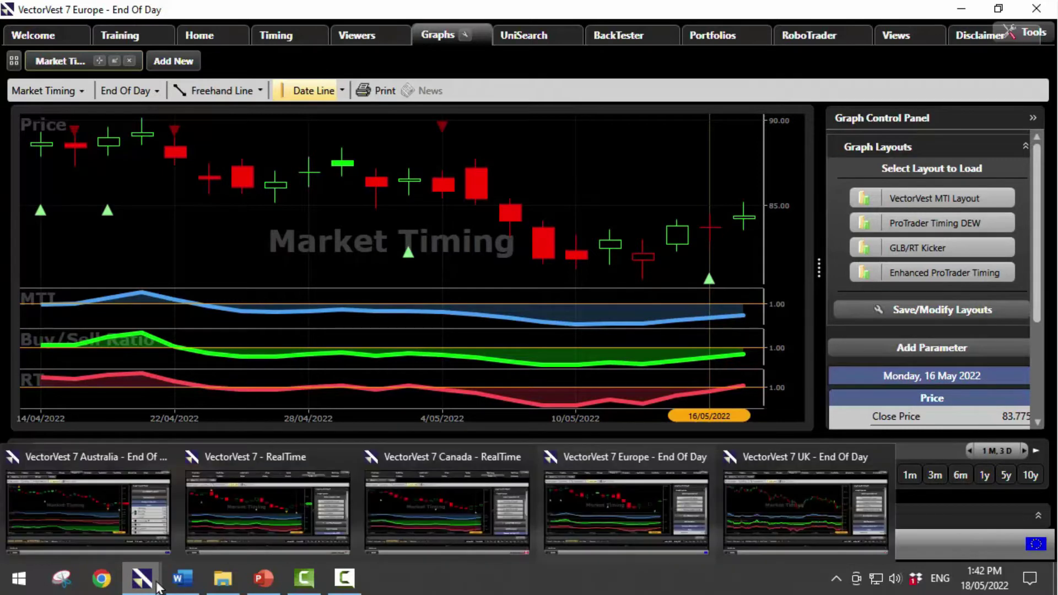
# In the UK window, show one month with Primary Wave signals and the date line on 16 May.
pyautogui.click(868, 488)
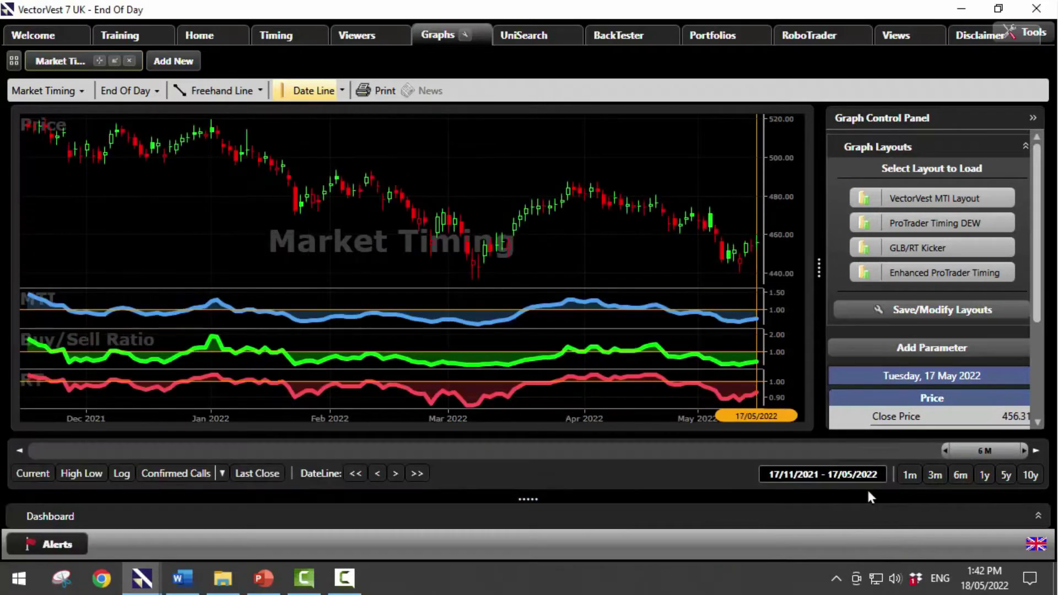
pyautogui.click(913, 474)
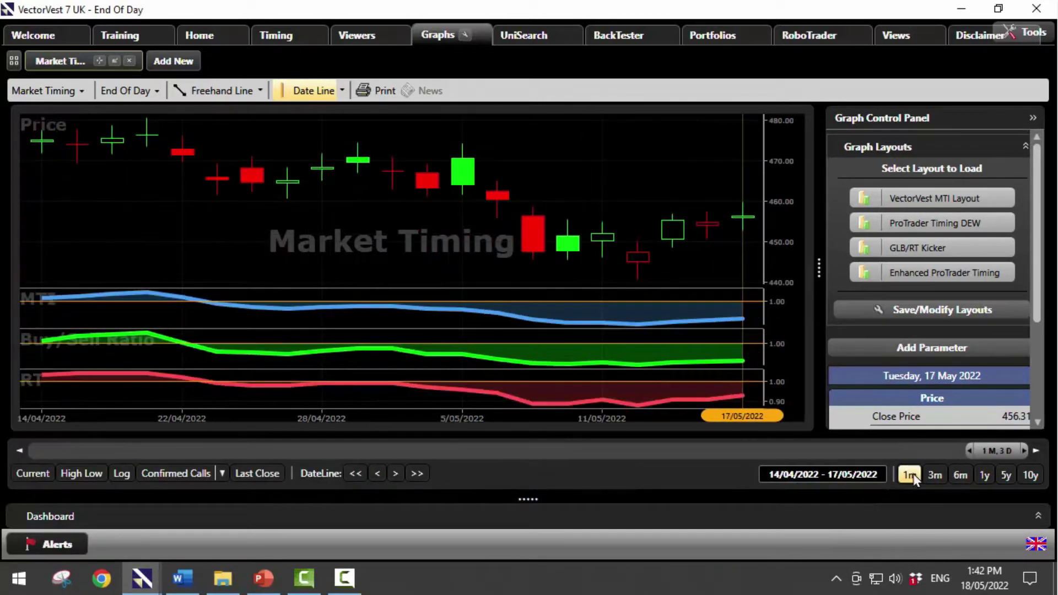
pyautogui.click(222, 474)
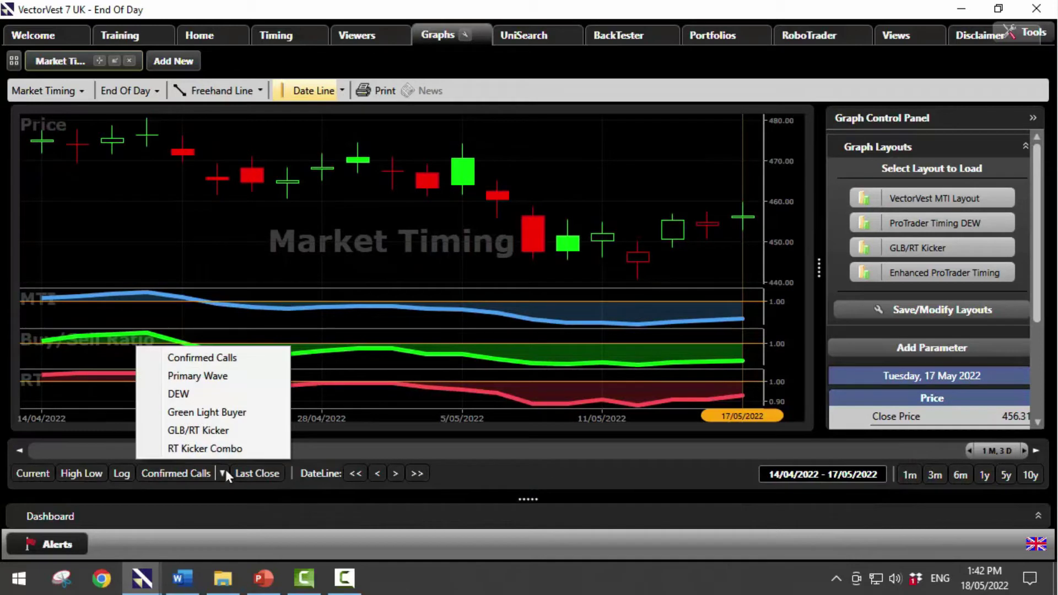
pyautogui.click(221, 385)
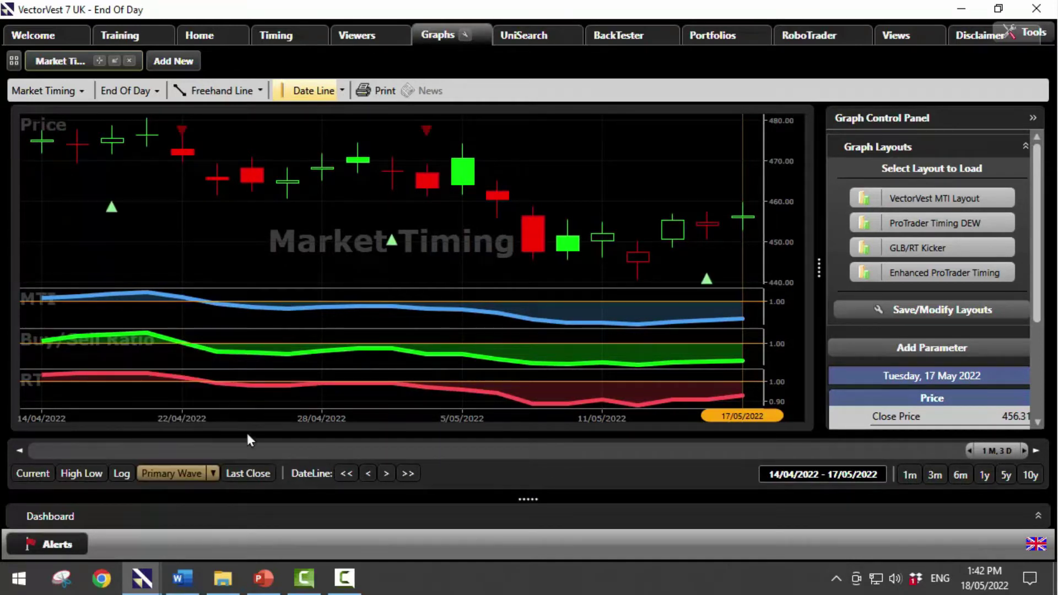
pyautogui.click(706, 307)
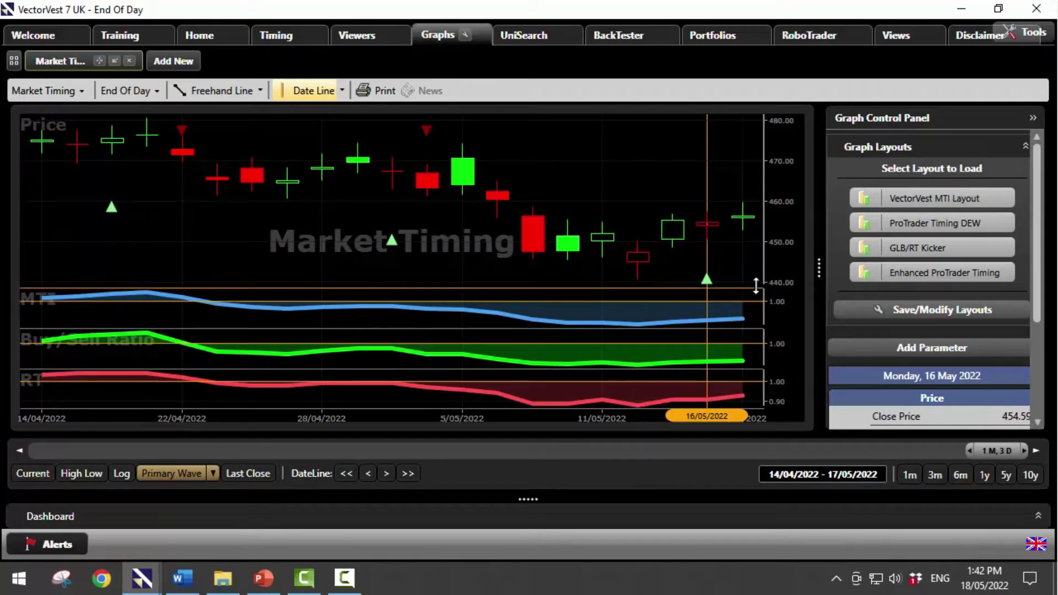
pyautogui.click(141, 585)
# In Australia, remove Primary Wave signals, hide the Buy/Sell Ratio and RT panes, and widen the range.
pyautogui.click(111, 536)
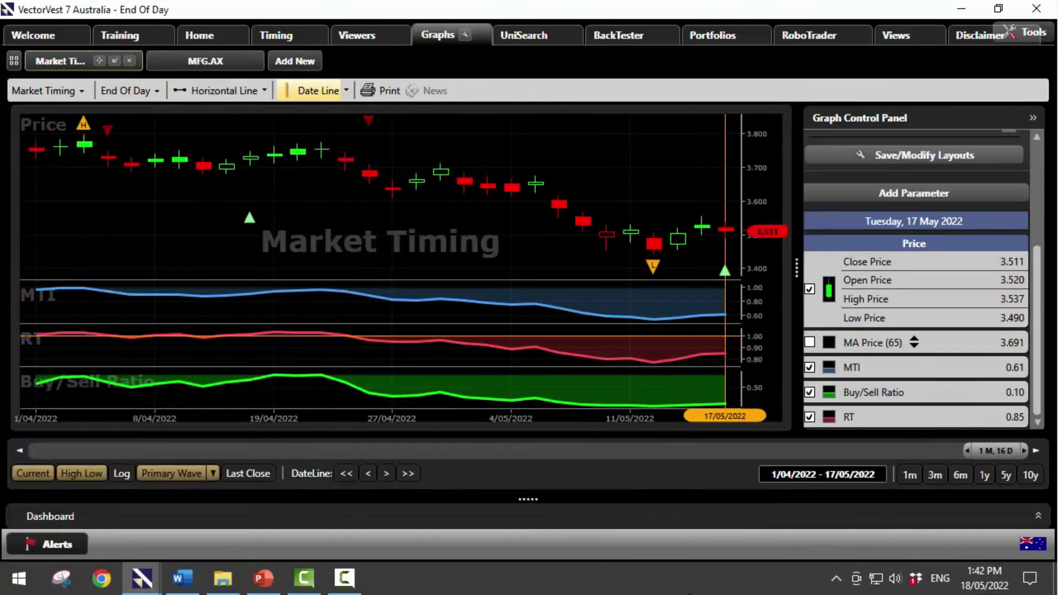
pyautogui.click(176, 473)
pyautogui.click(810, 392)
pyautogui.click(830, 419)
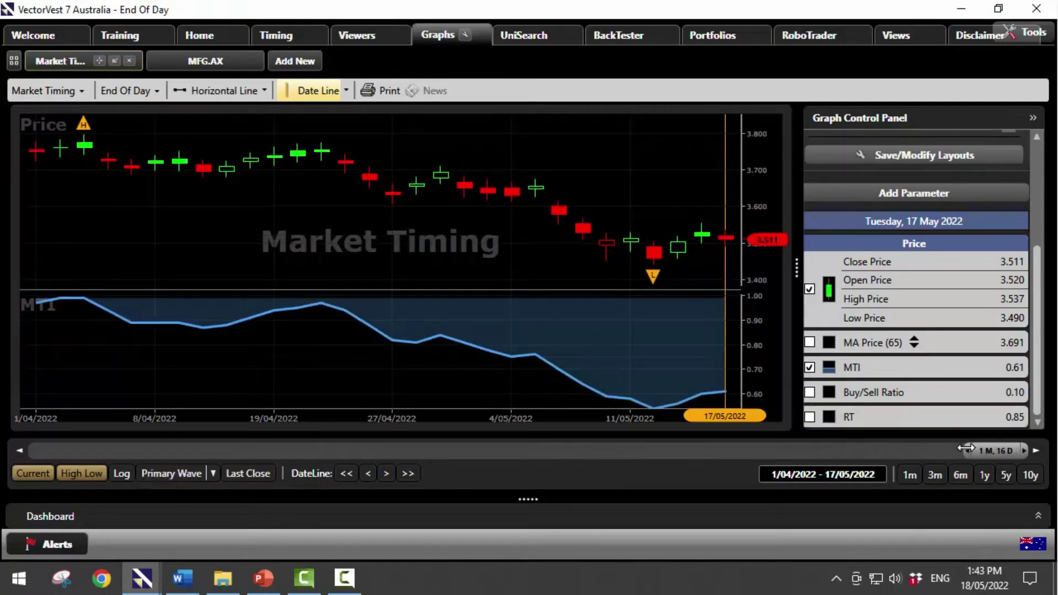
pyautogui.moveTo(968, 450); pyautogui.dragTo(31, 451)
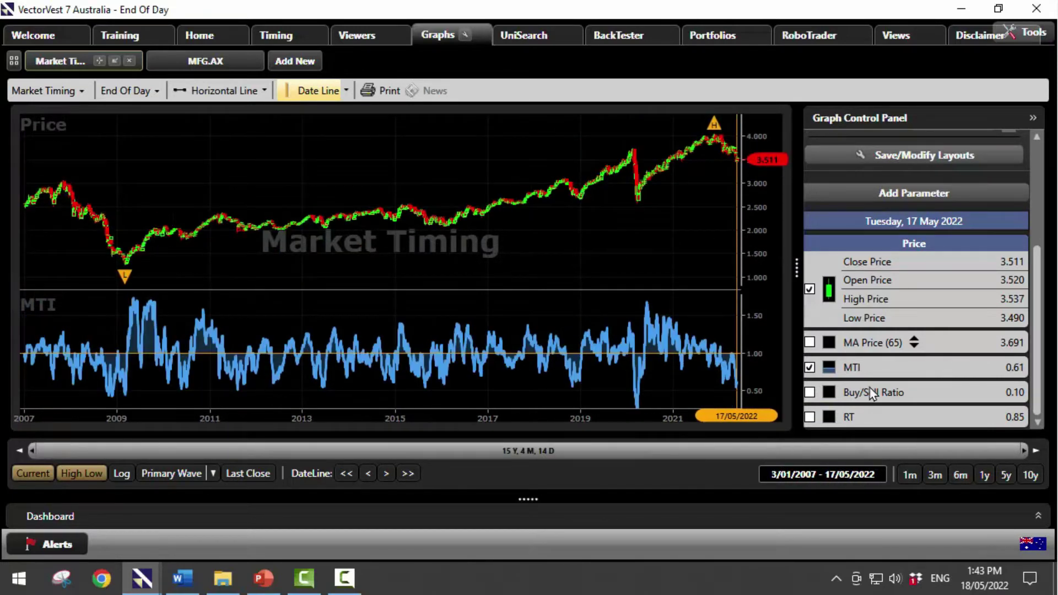
# Set the Australia MTI line to the thinnest line width.
pyautogui.rightClick(904, 377)
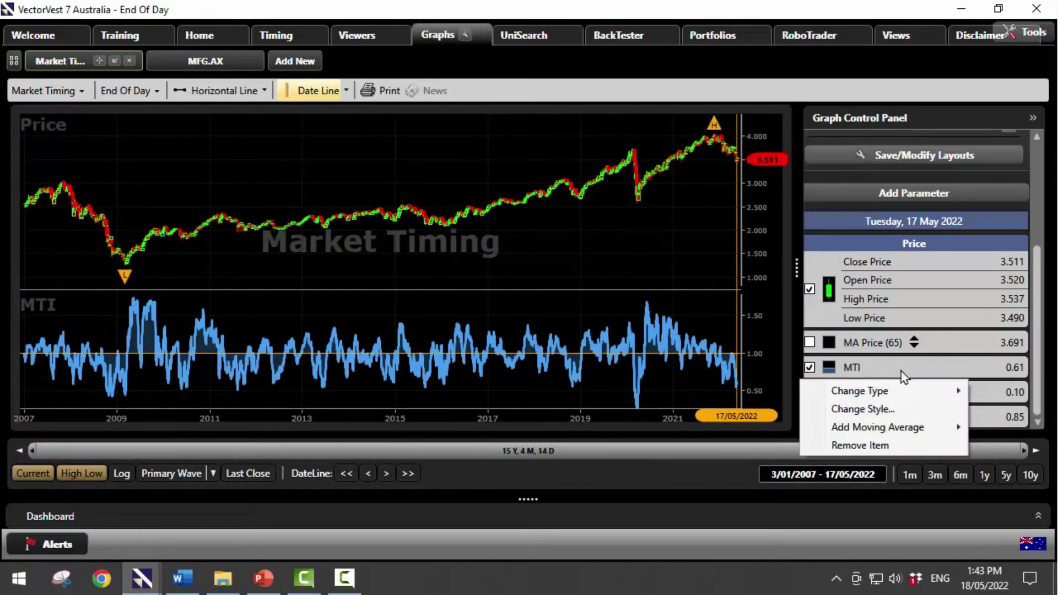
pyautogui.click(905, 407)
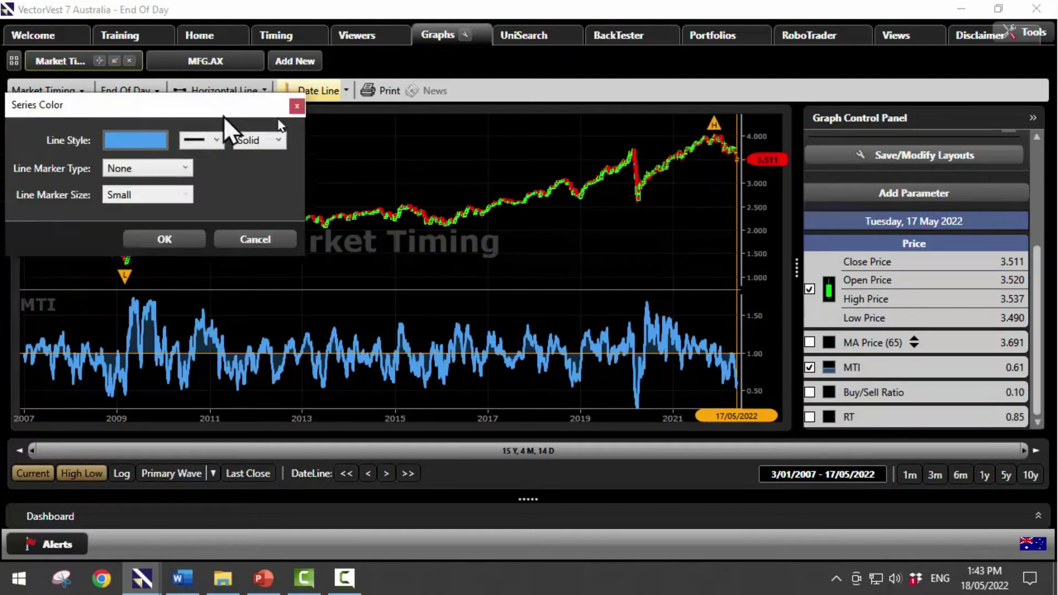
pyautogui.click(391, 149)
pyautogui.click(401, 174)
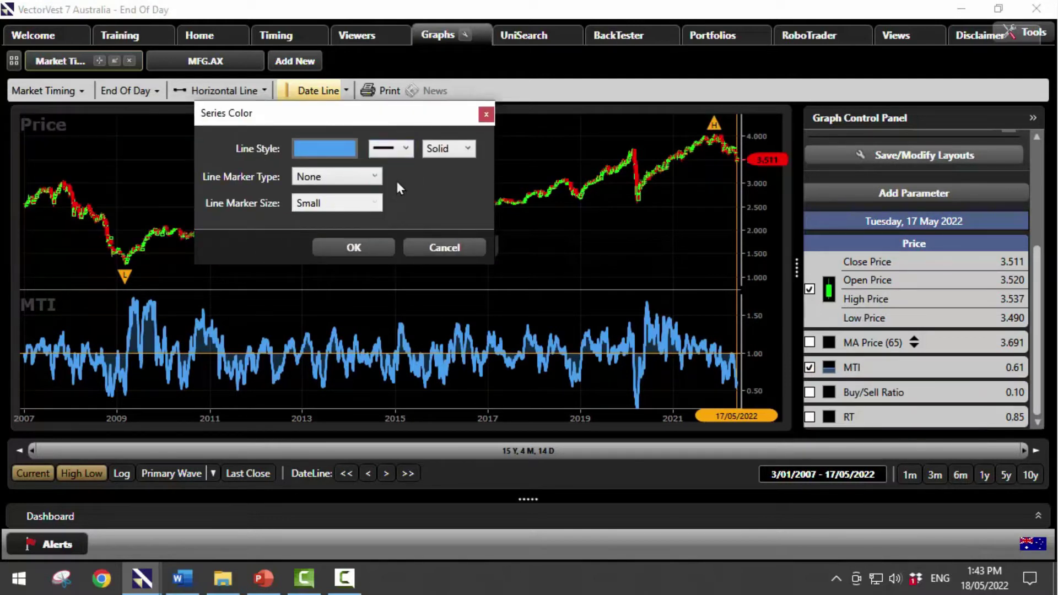
pyautogui.click(371, 251)
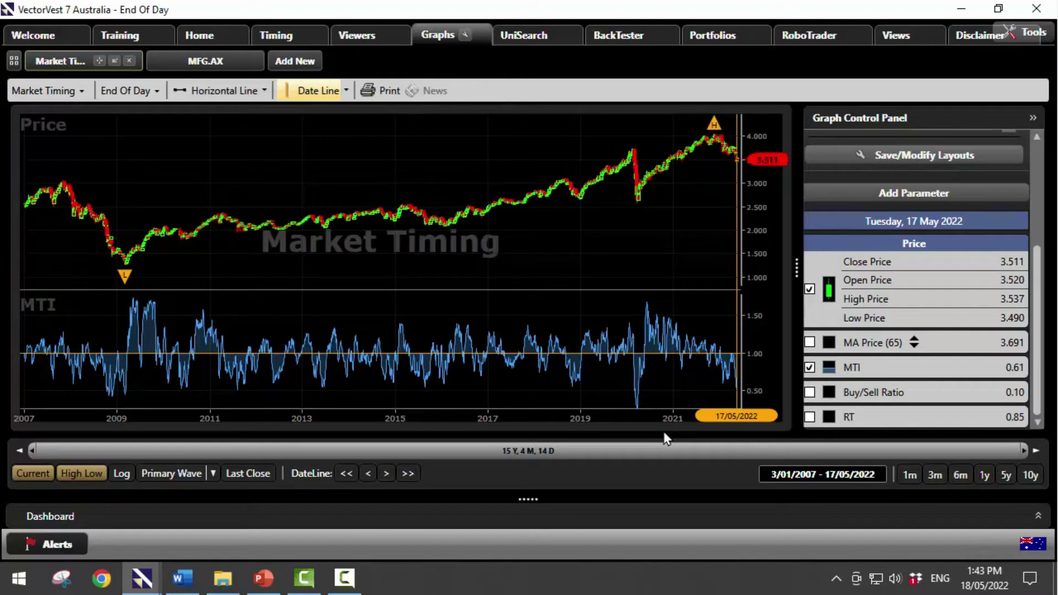
pyautogui.rightClick(865, 375)
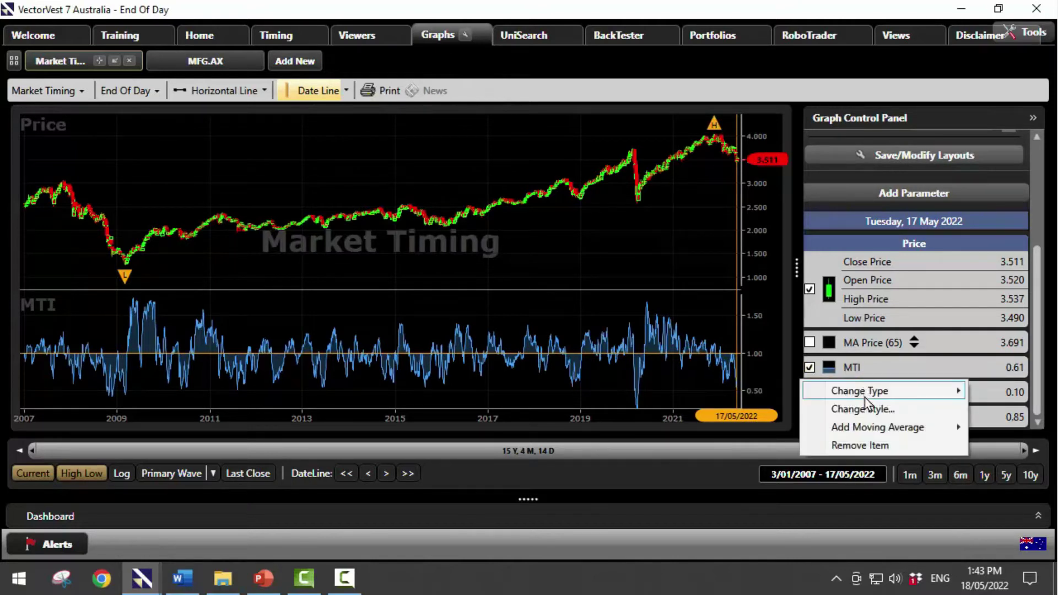
pyautogui.click(1008, 396)
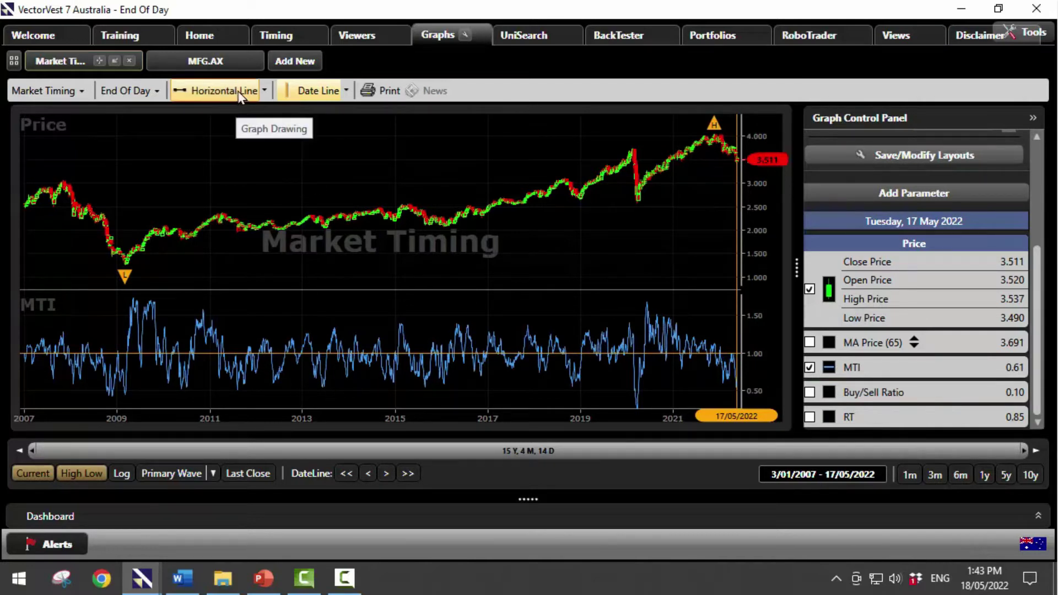
# Draw a horizontal reference line at 0.60 on the MTI pane.
pyautogui.click(264, 91)
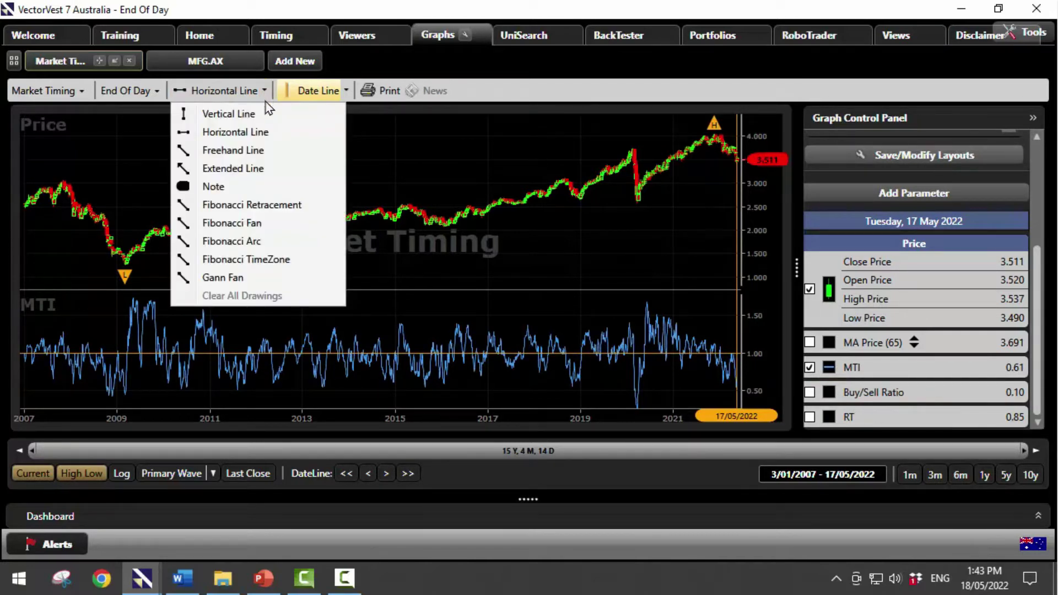
pyautogui.click(265, 132)
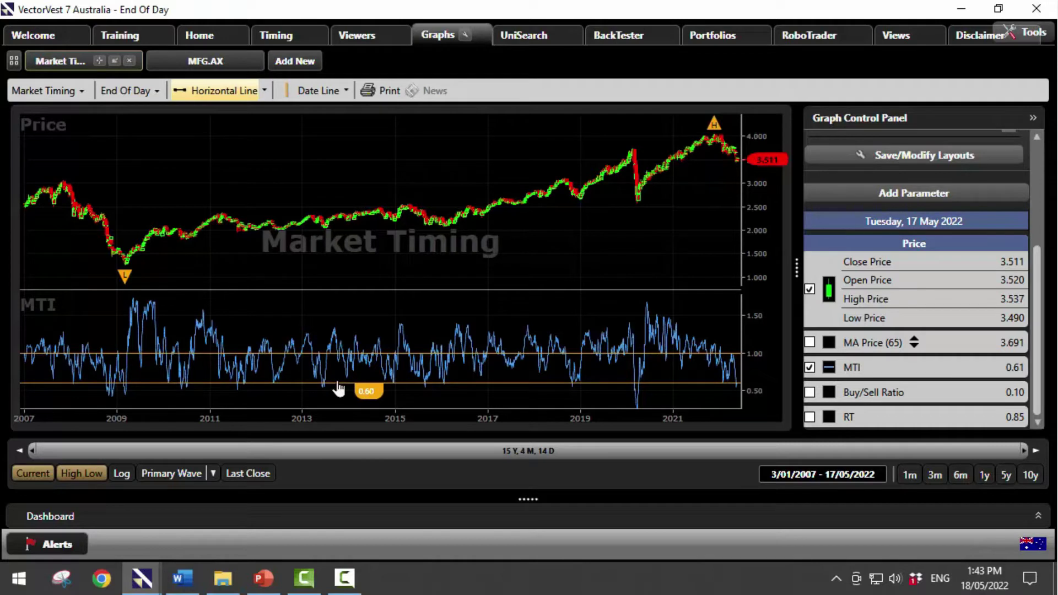
pyautogui.rightClick(340, 392)
pyautogui.click(370, 392)
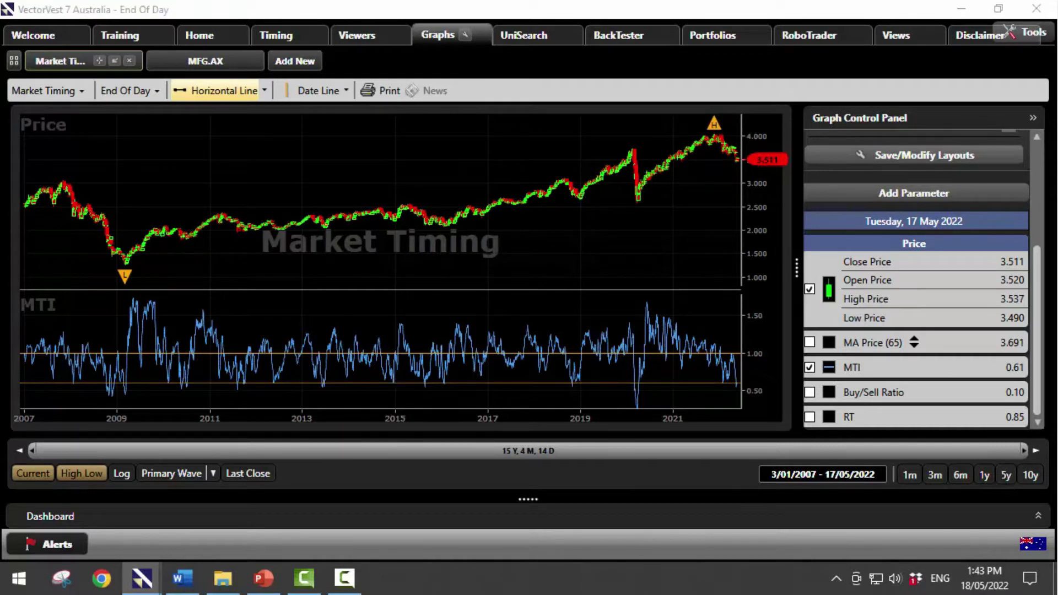
# Style the reference line with medium width and a bright green colour.
pyautogui.click(230, 147)
pyautogui.click(226, 193)
pyautogui.click(174, 150)
pyautogui.click(497, 187)
pyautogui.click(472, 353)
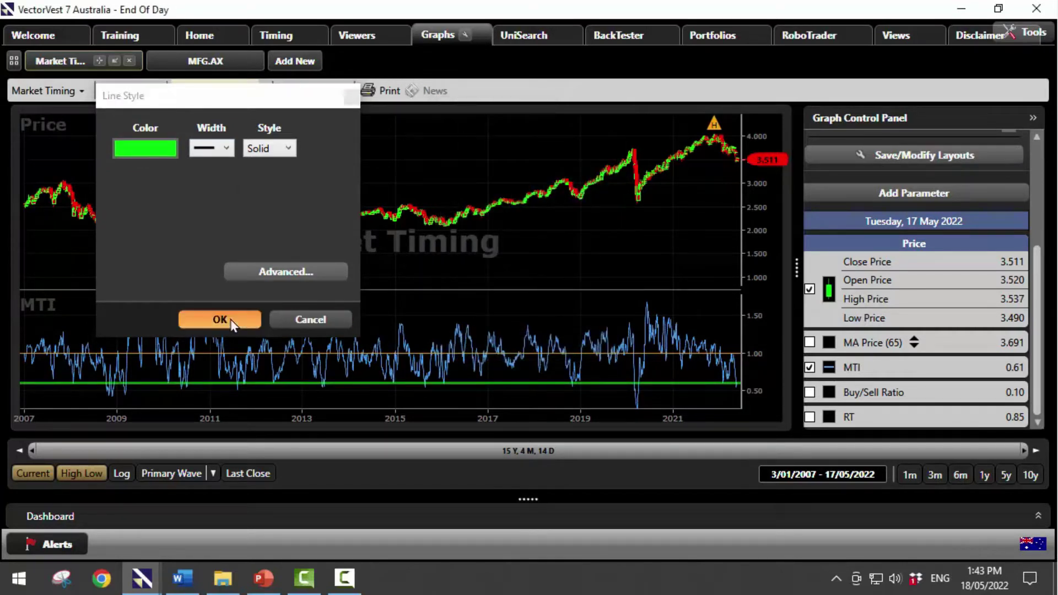
pyautogui.click(220, 320)
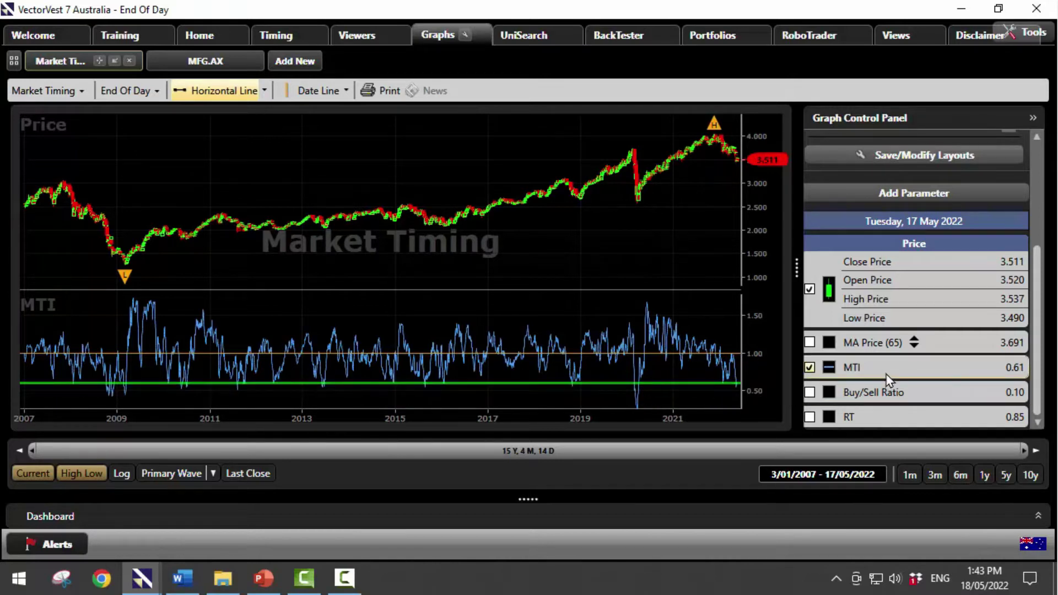
# Open the Home dashboard, showing Color Guard Neutral and MTI 0.61 for 17 May.
pyautogui.click(200, 35)
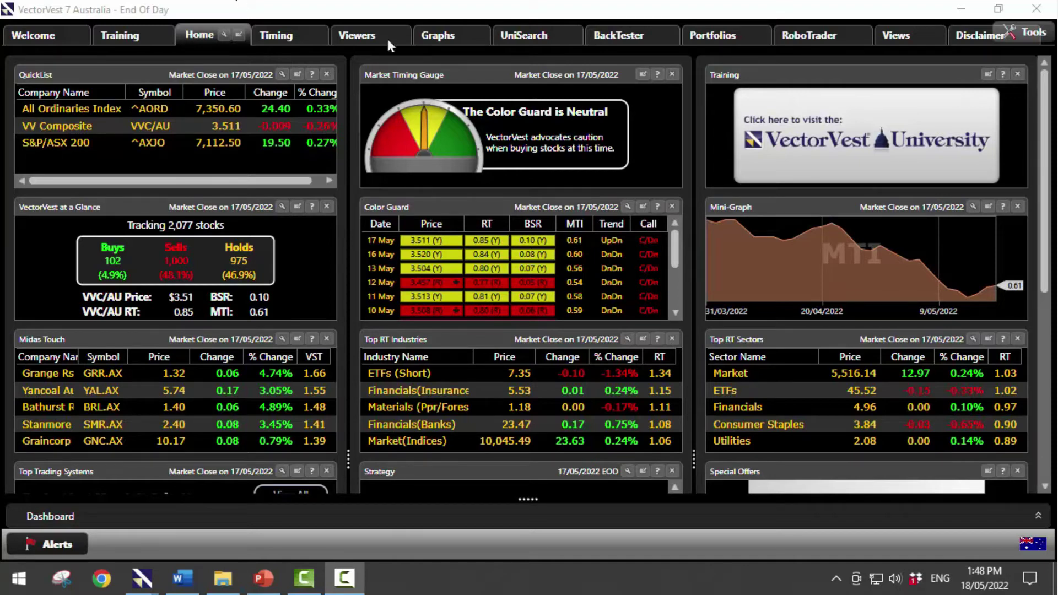
# Go back to the Market Timing graph, with the green 0.60 line across the MTI pane.
pyautogui.click(440, 35)
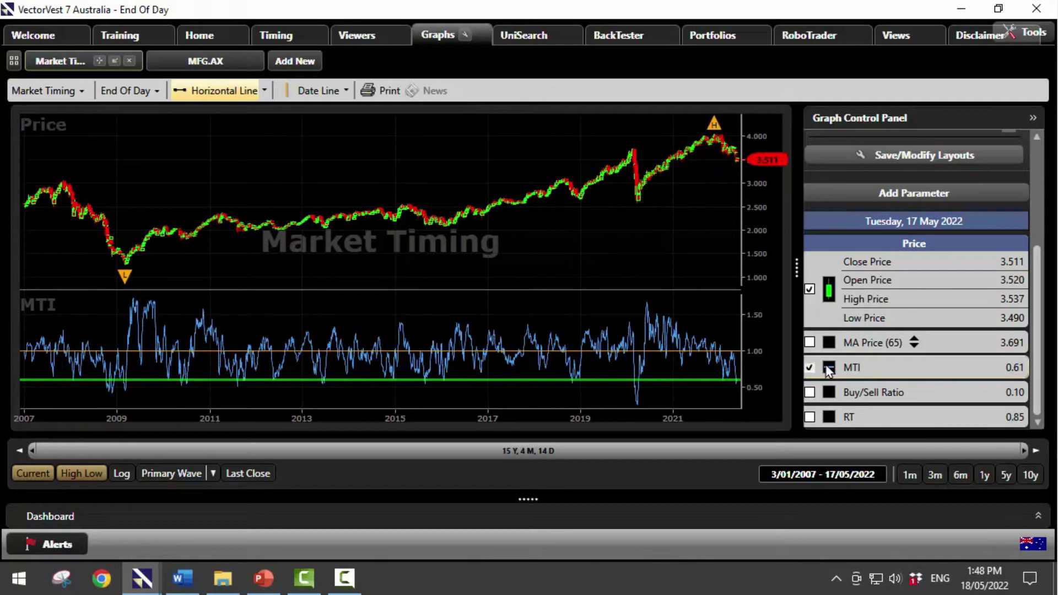
# Hide the MTI and Price panes so Buy/Sell Ratio stands alone, then add a reference line at 0.20.
pyautogui.click(810, 368)
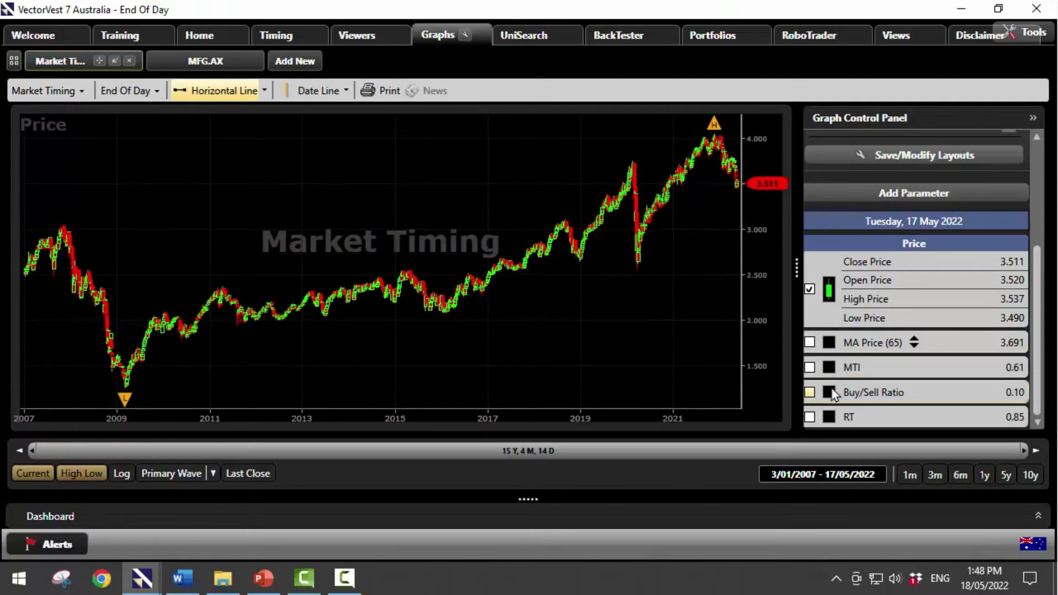
pyautogui.click(815, 291)
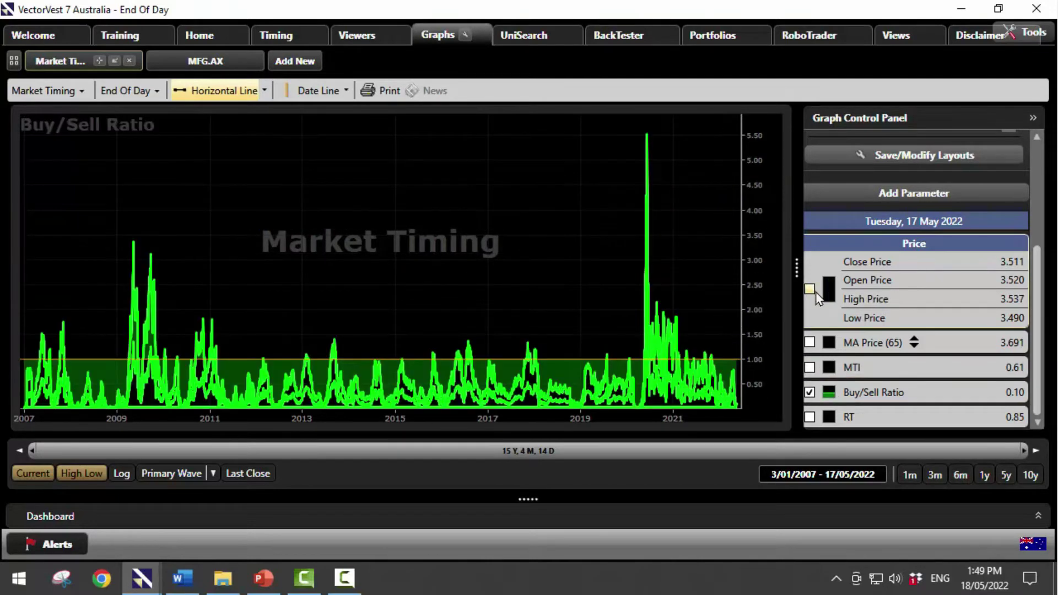
pyautogui.click(835, 395)
pyautogui.click(836, 396)
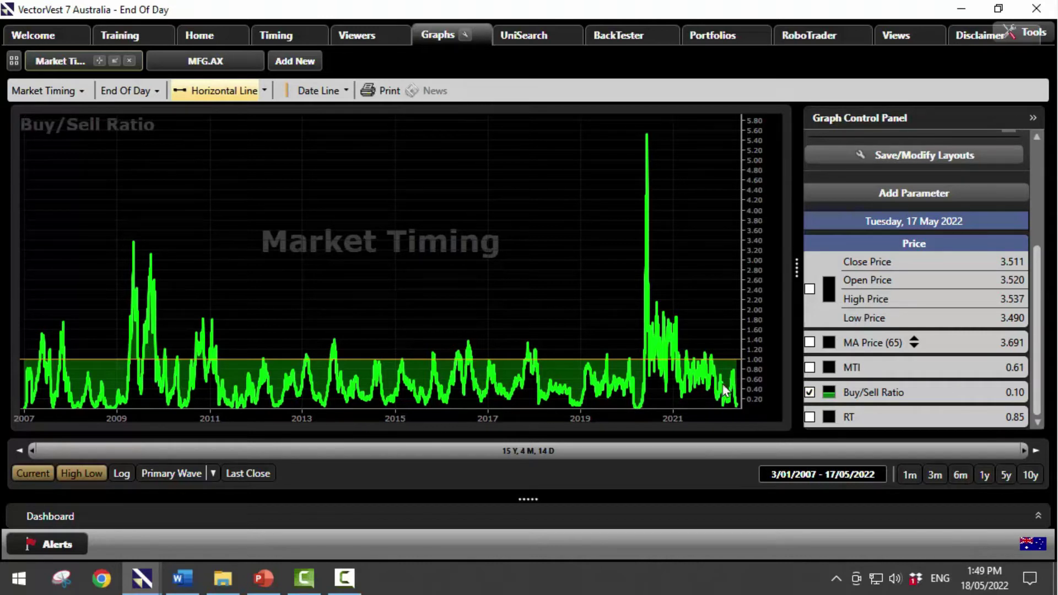
pyautogui.click(459, 398)
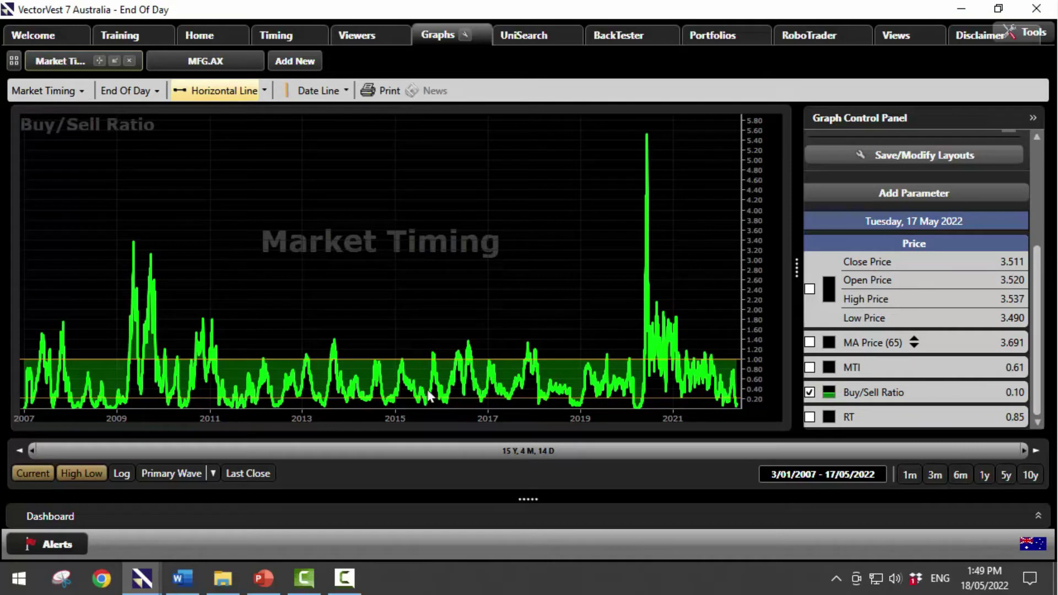
pyautogui.moveTo(420, 398); pyautogui.dragTo(420, 400)
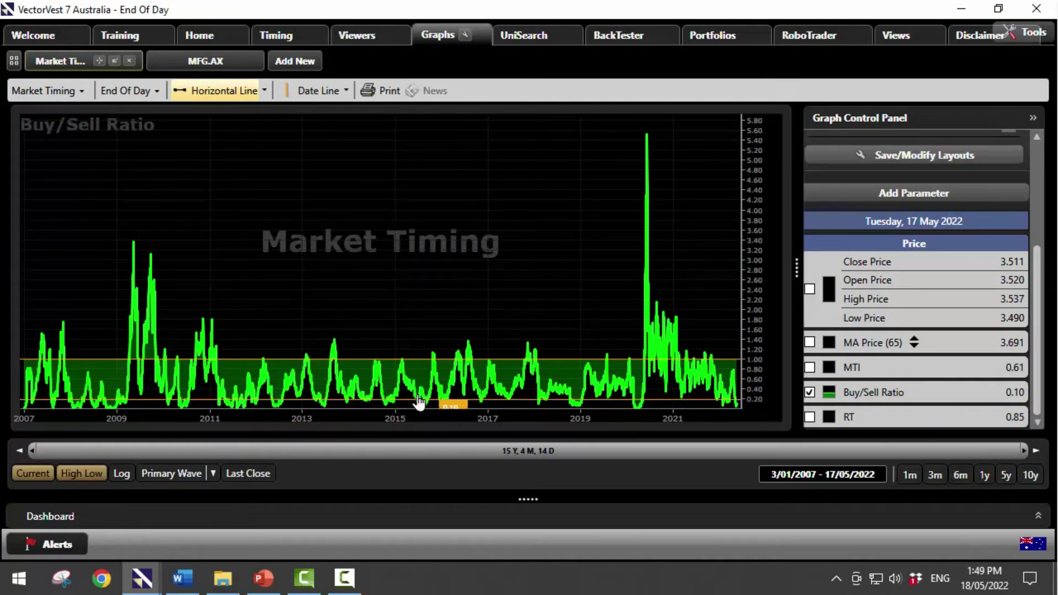
# Restyle the low Buy/Sell Ratio reference line as a thicker white line and nudge it slightly.
pyautogui.rightClick(534, 403)
pyautogui.click(557, 407)
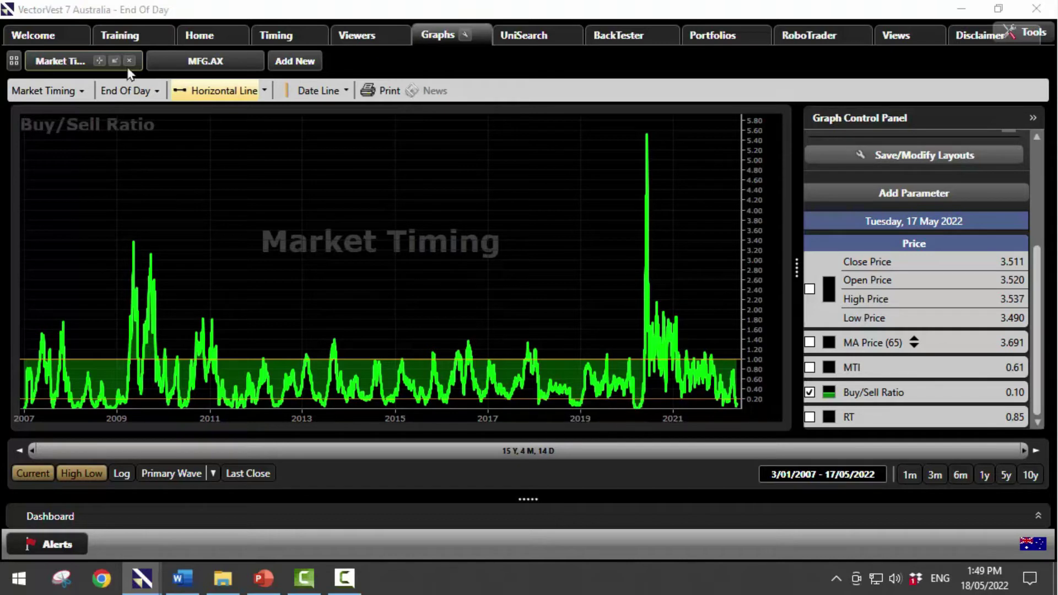
pyautogui.click(330, 167)
pyautogui.click(333, 211)
pyautogui.click(256, 166)
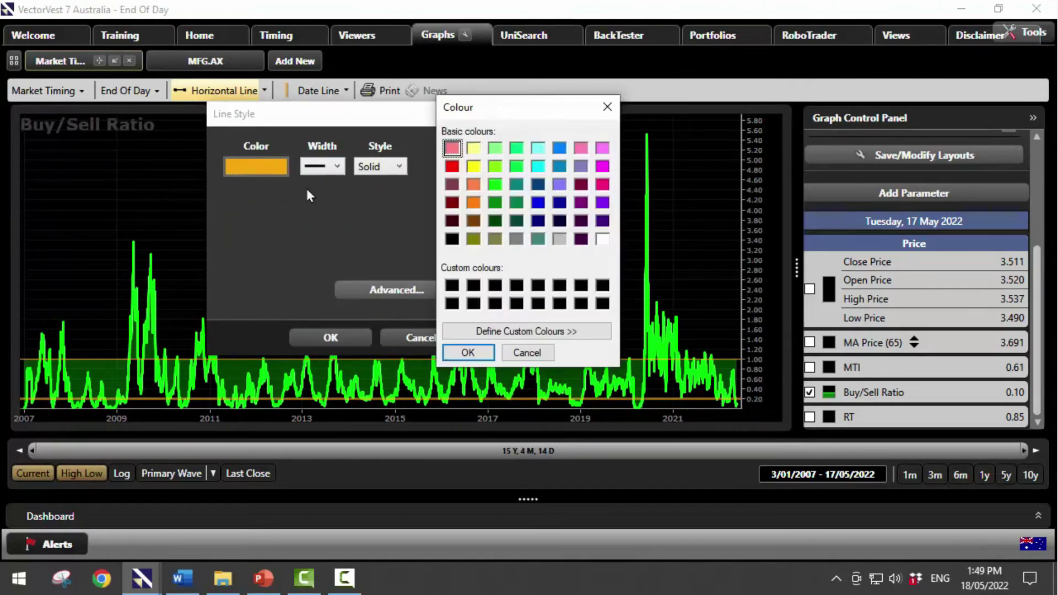
pyautogui.click(604, 240)
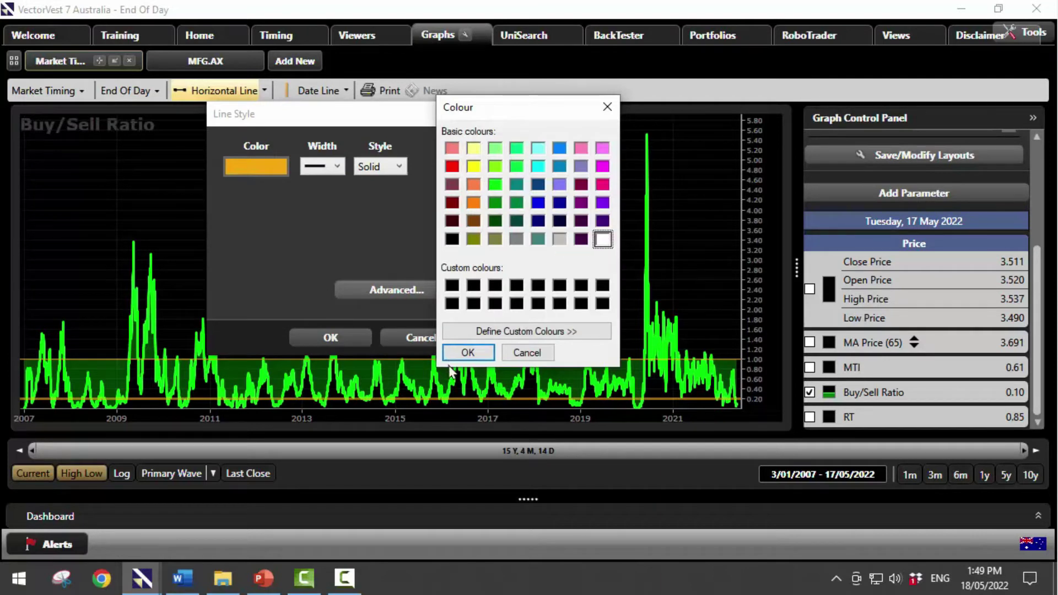
pyautogui.click(468, 354)
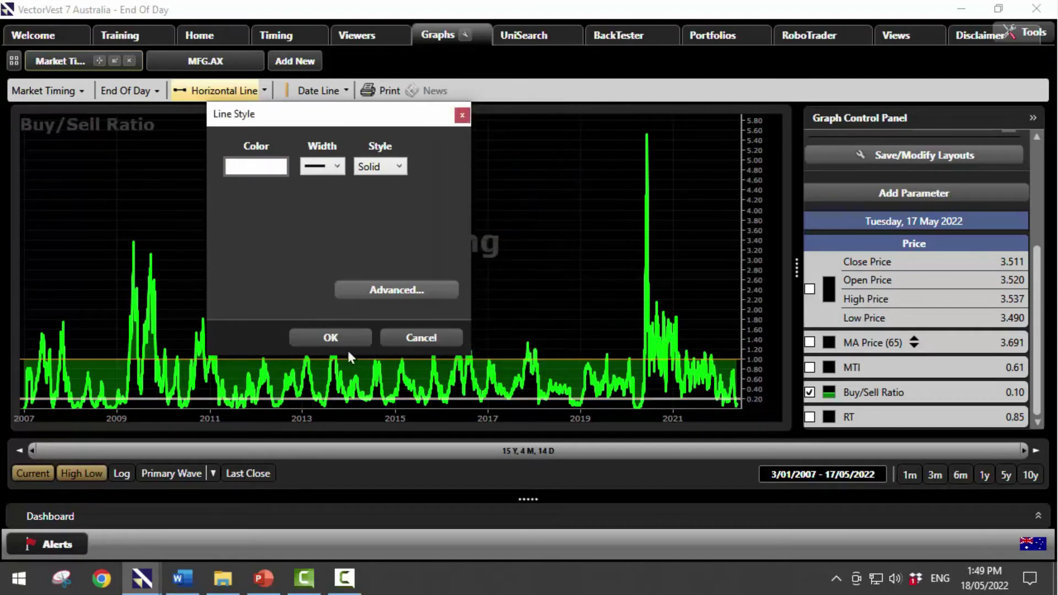
pyautogui.click(331, 337)
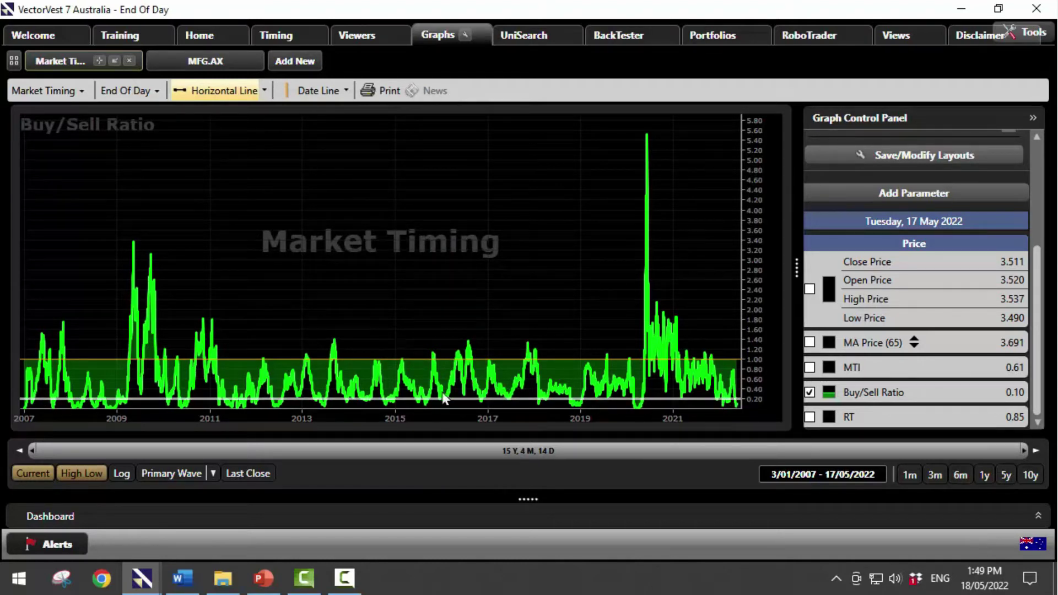
pyautogui.moveTo(411, 405); pyautogui.dragTo(409, 404)
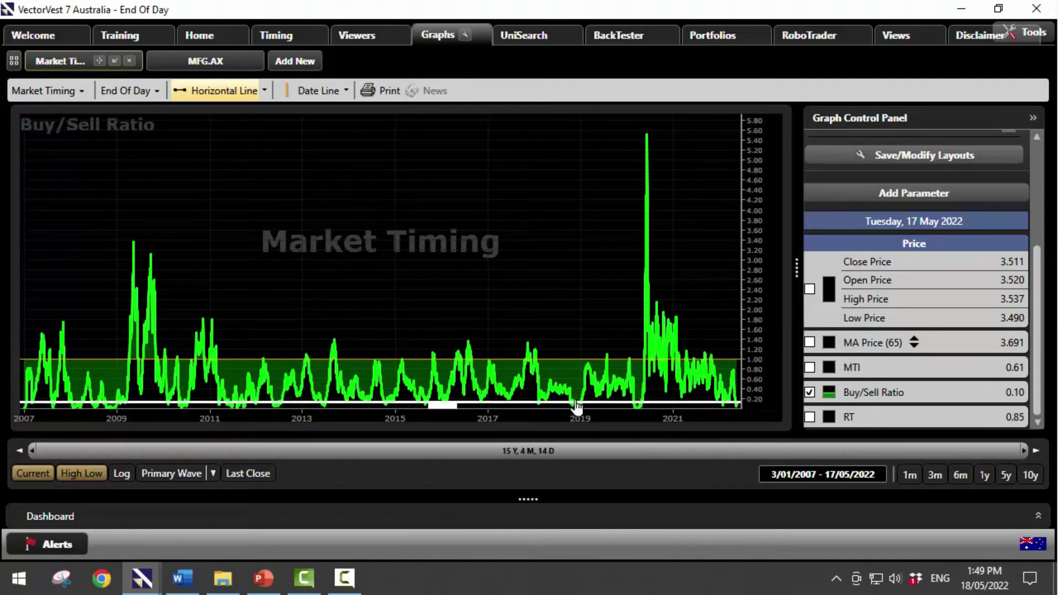
# Raise the white reference line slightly on the Buy/Sell Ratio pane.
pyautogui.moveTo(576, 402); pyautogui.dragTo(576, 398)
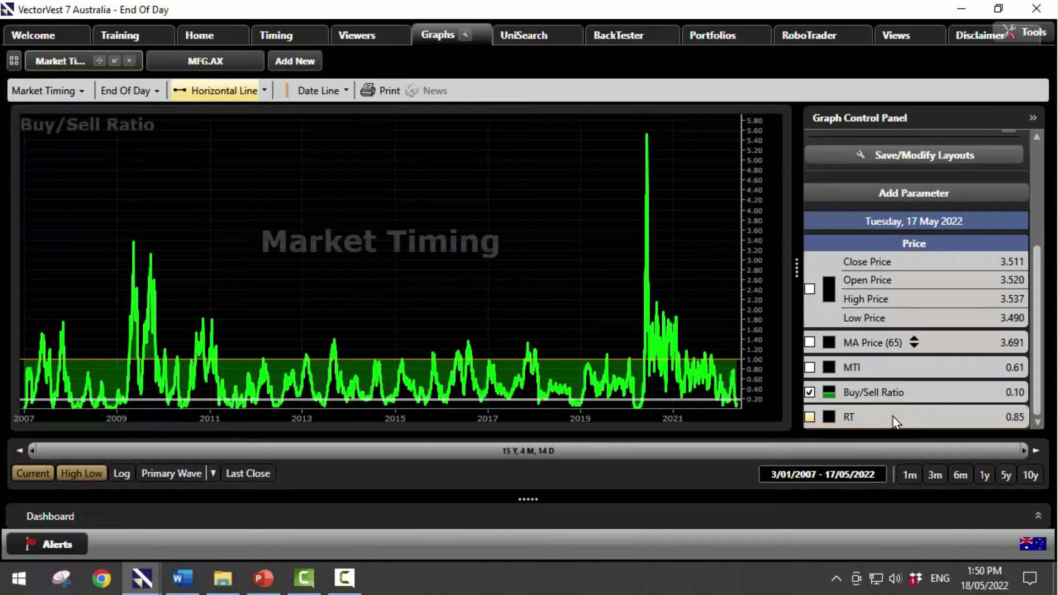
pyautogui.scroll(3, 896, 421)
pyautogui.scroll(-3, 876, 402)
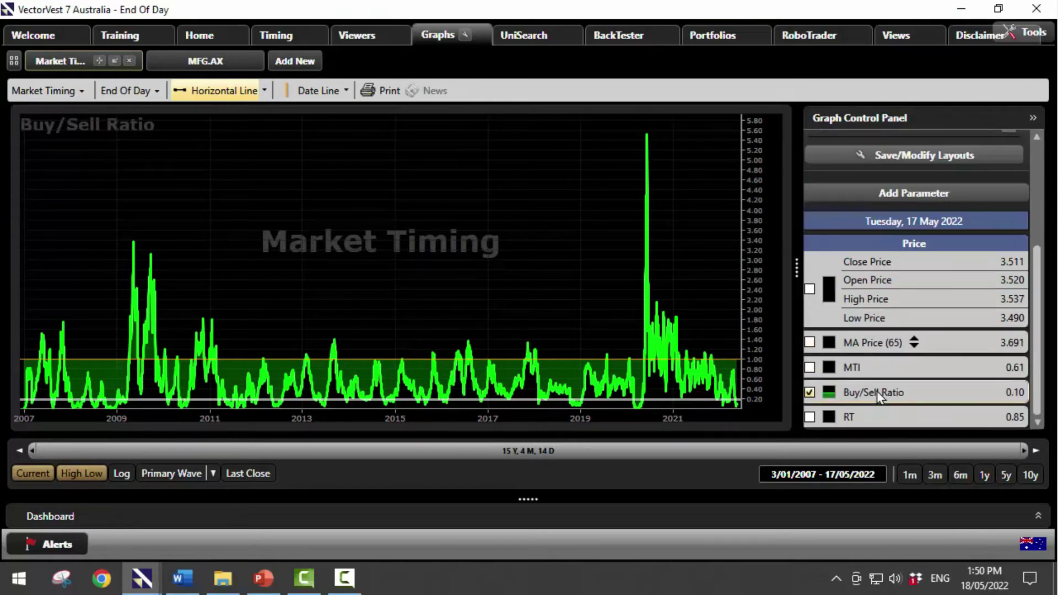
# Turn MTI and Price on, then hide MTI and Buy/Sell Ratio so Price stands alone.
pyautogui.click(848, 371)
pyautogui.click(826, 293)
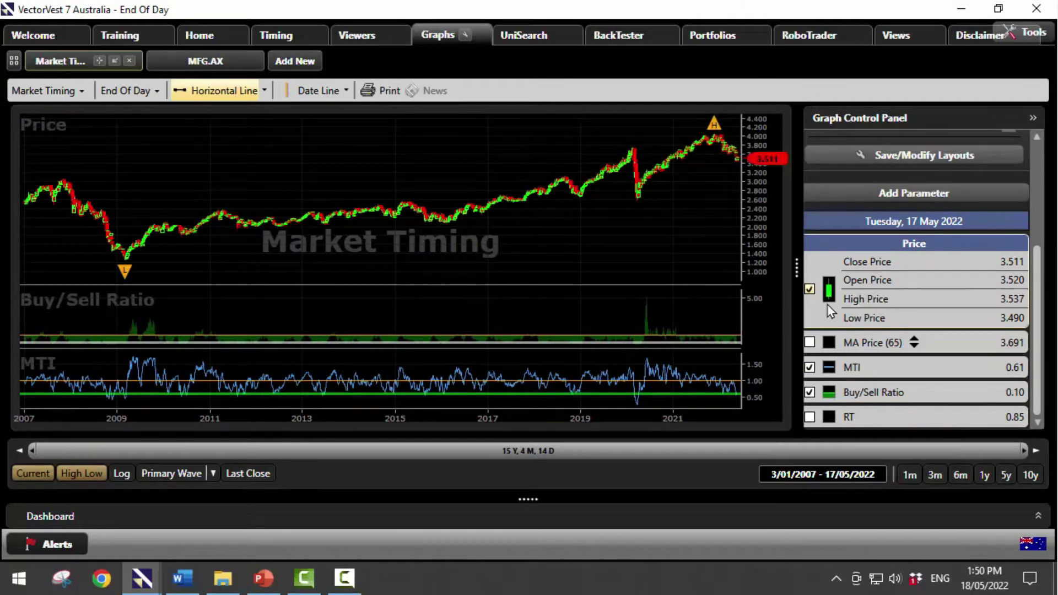
pyautogui.click(864, 374)
pyautogui.click(862, 396)
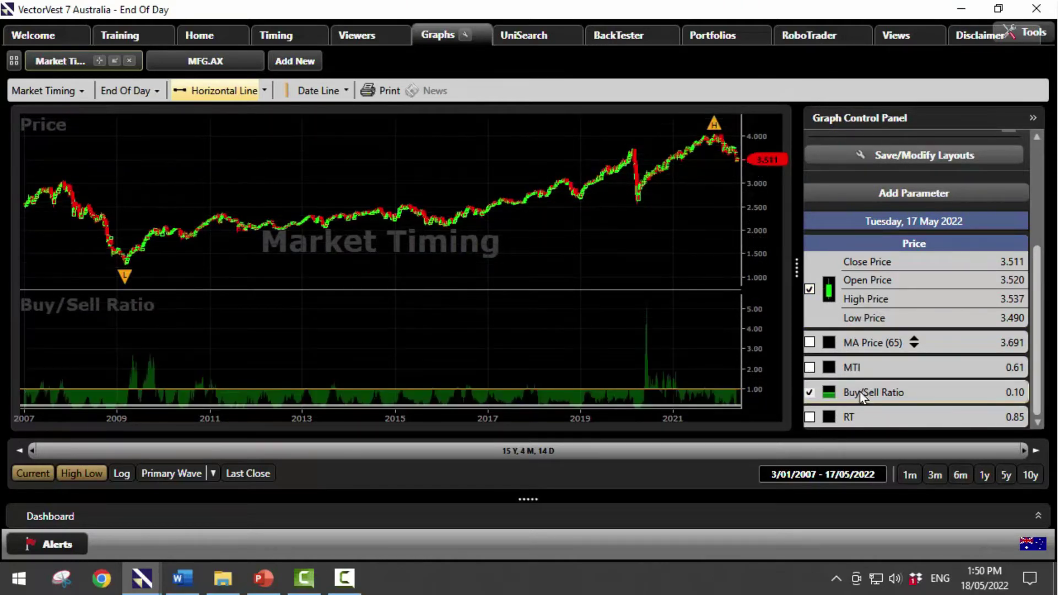
# Use the 1m range with Primary Wave signals, widen to 28/03–17/05/2022, and add MTI and Buy/Sell Ratio panes.
pyautogui.click(910, 476)
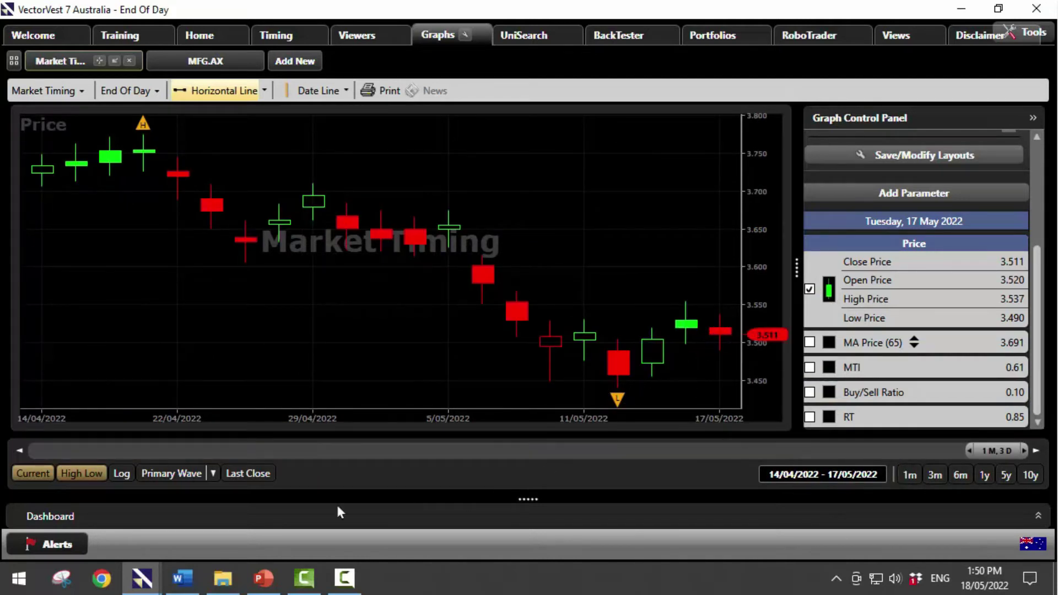
pyautogui.click(182, 479)
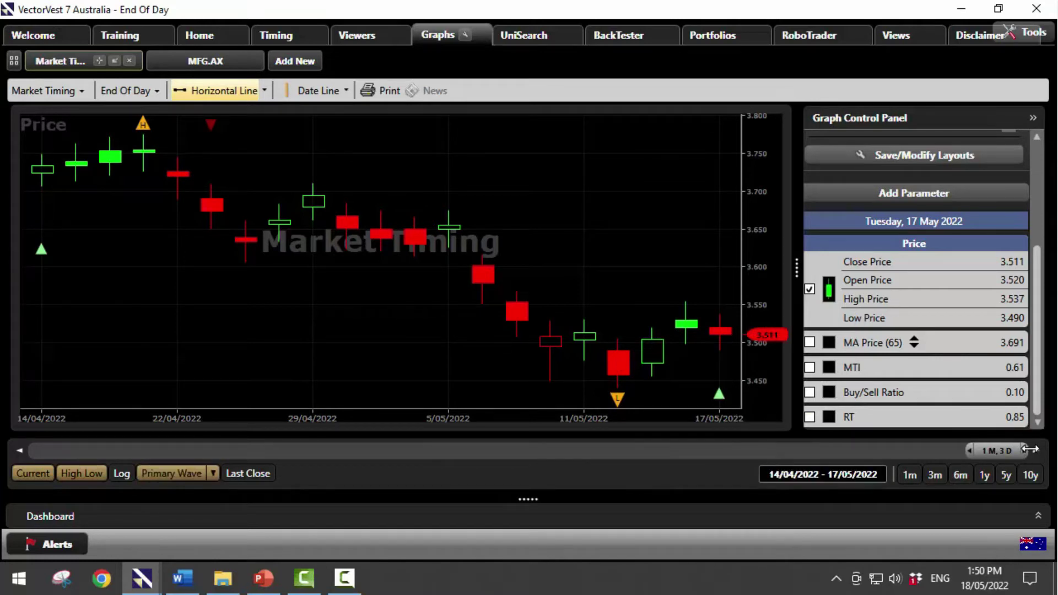
pyautogui.moveTo(971, 449); pyautogui.dragTo(965, 451)
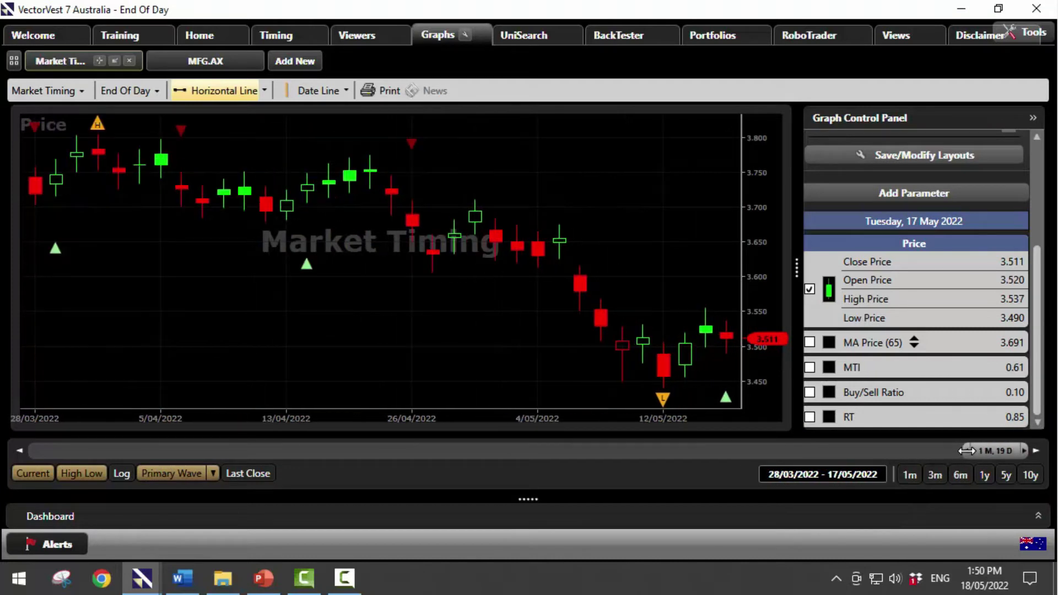
pyautogui.click(858, 368)
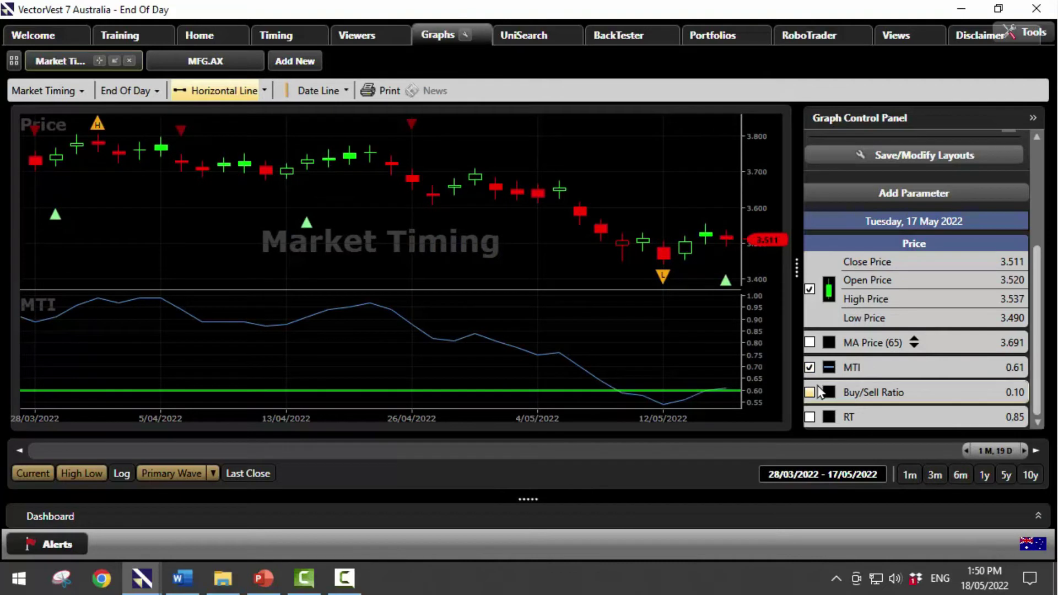
pyautogui.click(883, 399)
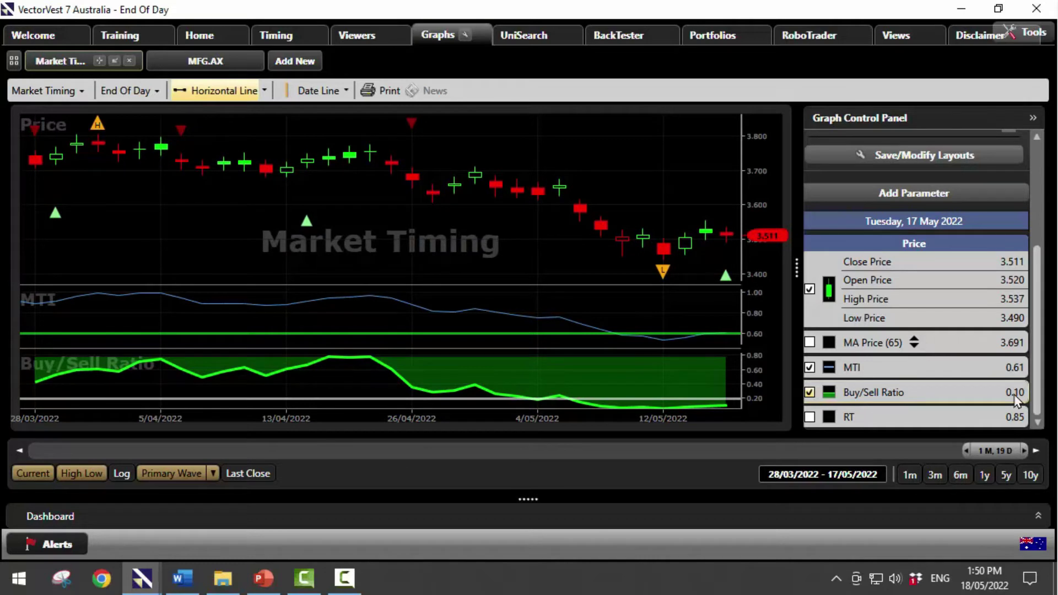
# Keep only the RT pane under Price, add a 0.80 reference line, and enable the 17/05/2022 date line.
pyautogui.moveTo(737, 408)
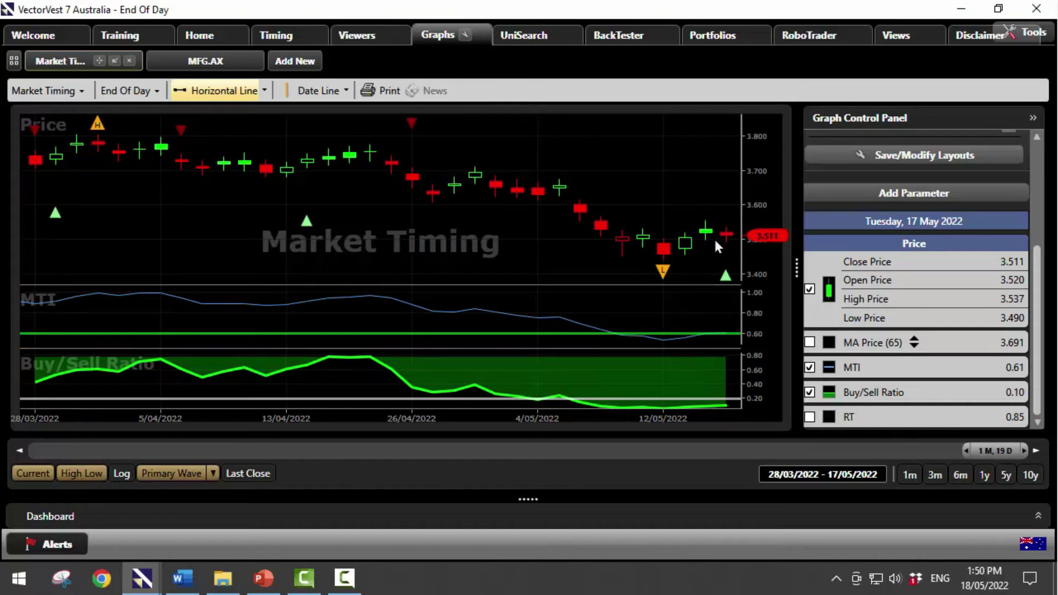
pyautogui.click(841, 426)
pyautogui.click(835, 393)
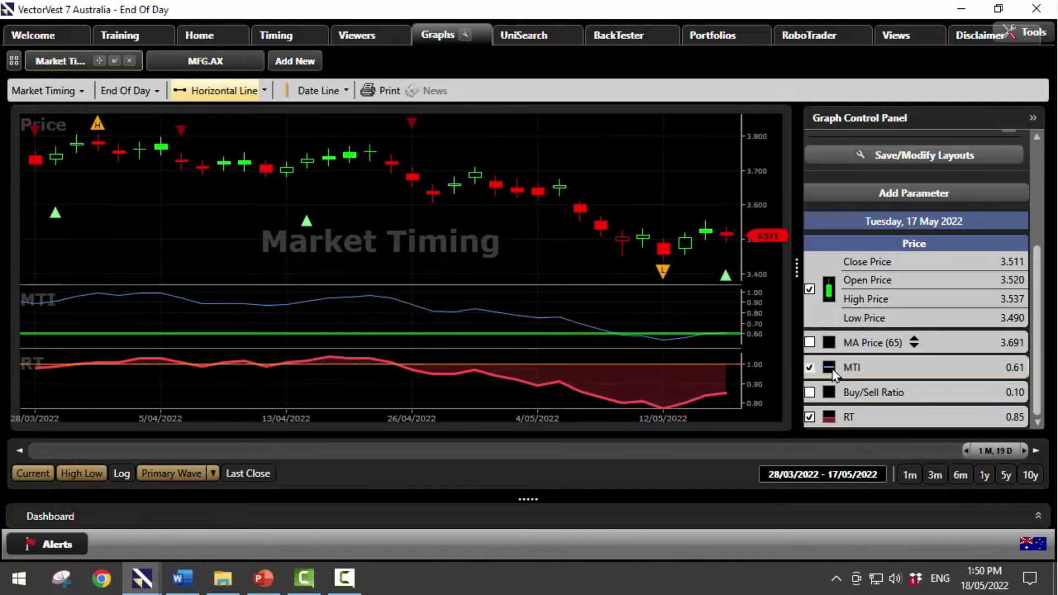
pyautogui.click(834, 374)
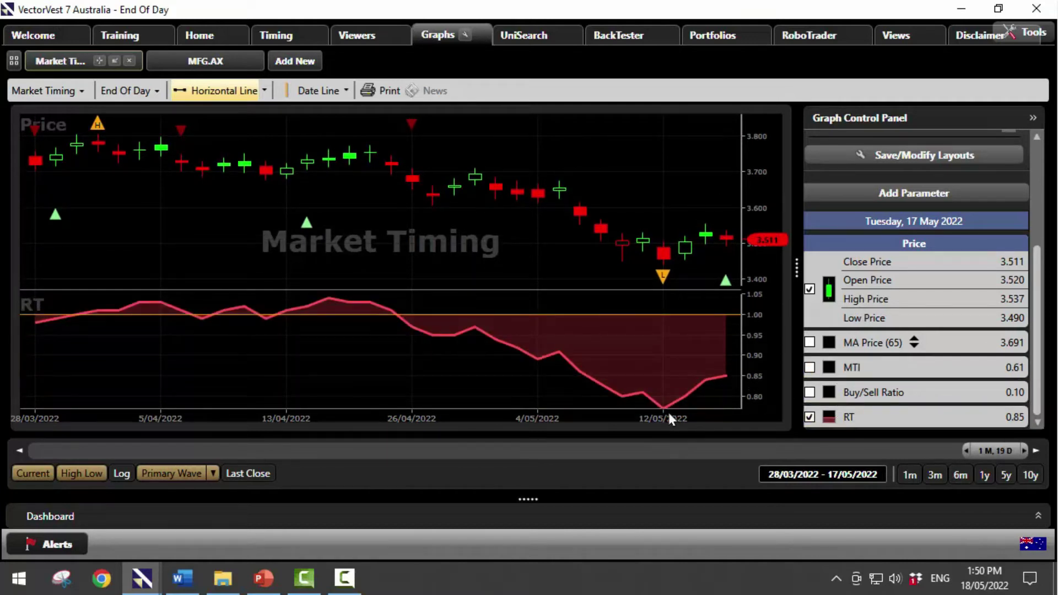
pyautogui.click(679, 397)
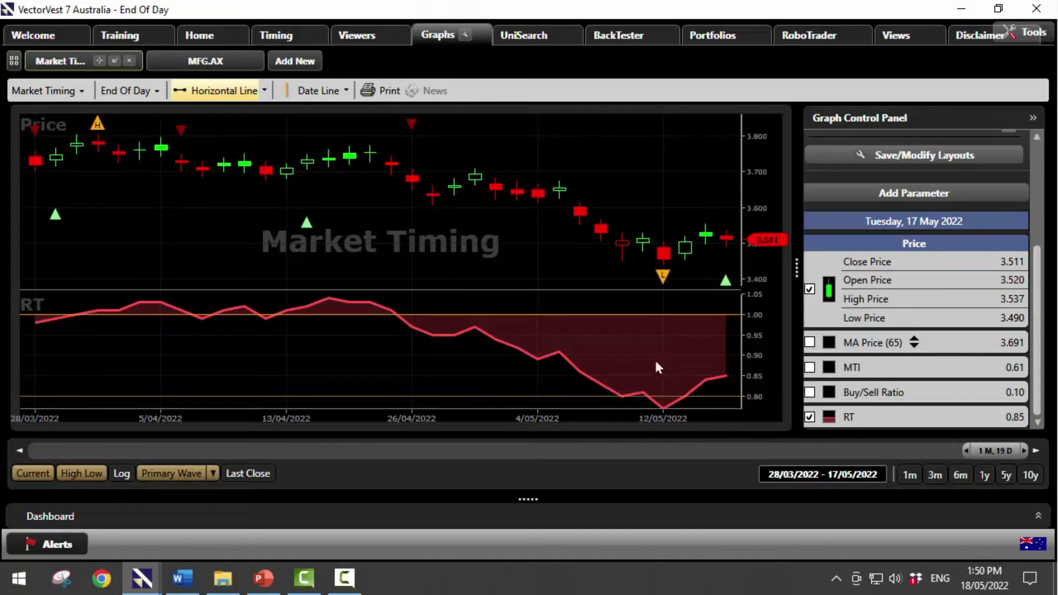
pyautogui.click(319, 91)
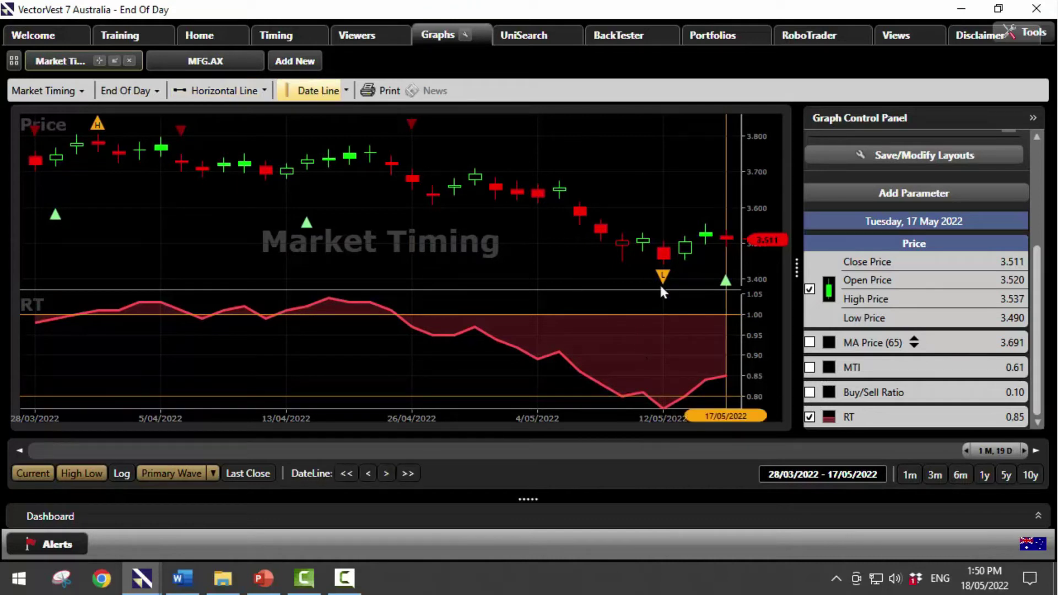
# Delete the 0.80 RT reference line and zoom the chart into 12/05–17/05.
pyautogui.rightClick(588, 398)
pyautogui.click(634, 434)
pyautogui.moveTo(646, 322); pyautogui.dragTo(792, 343)
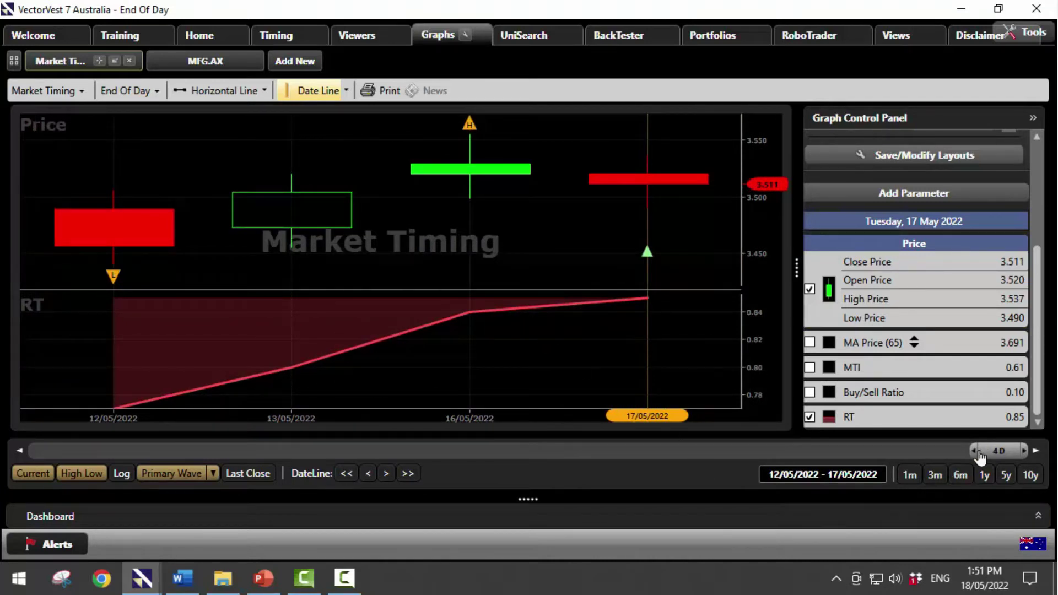
# Widen the range to 24/12/2021–17/05/2022 and hide the Primary Wave markers.
pyautogui.moveTo(977, 451); pyautogui.dragTo(960, 454)
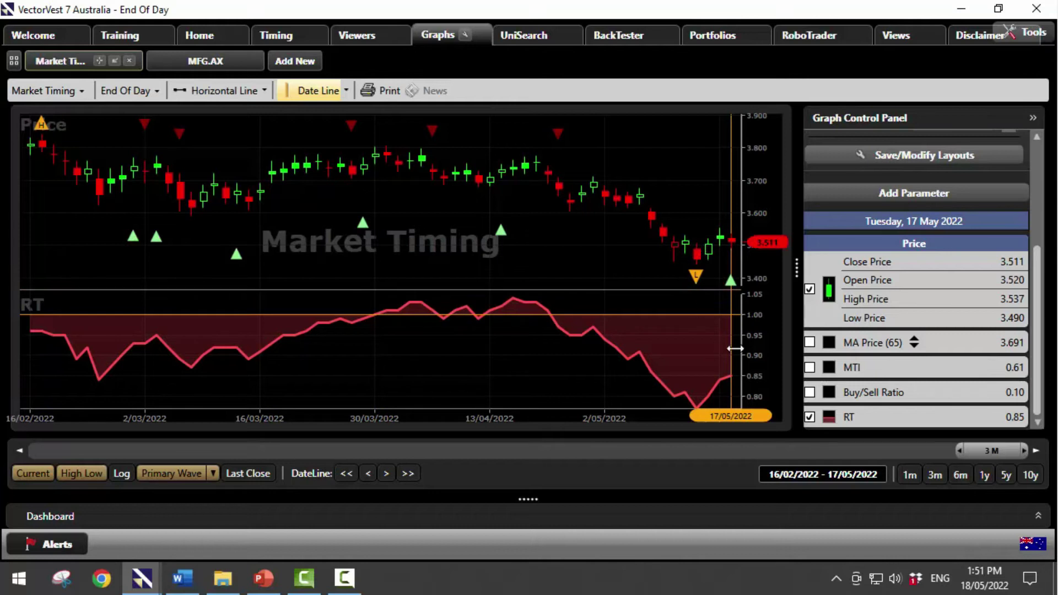
pyautogui.moveTo(962, 452); pyautogui.dragTo(952, 453)
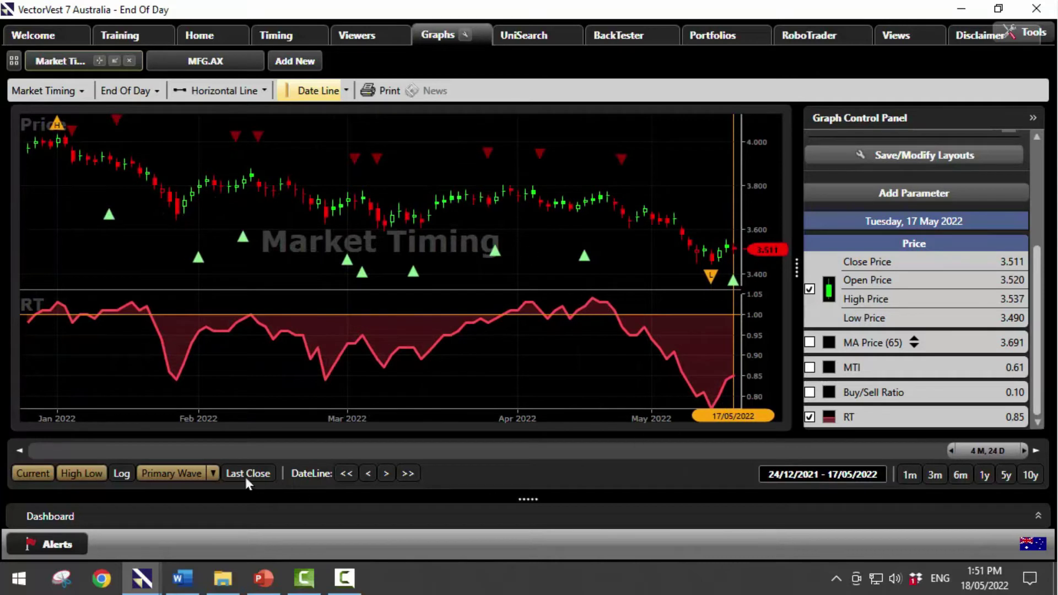
pyautogui.click(172, 474)
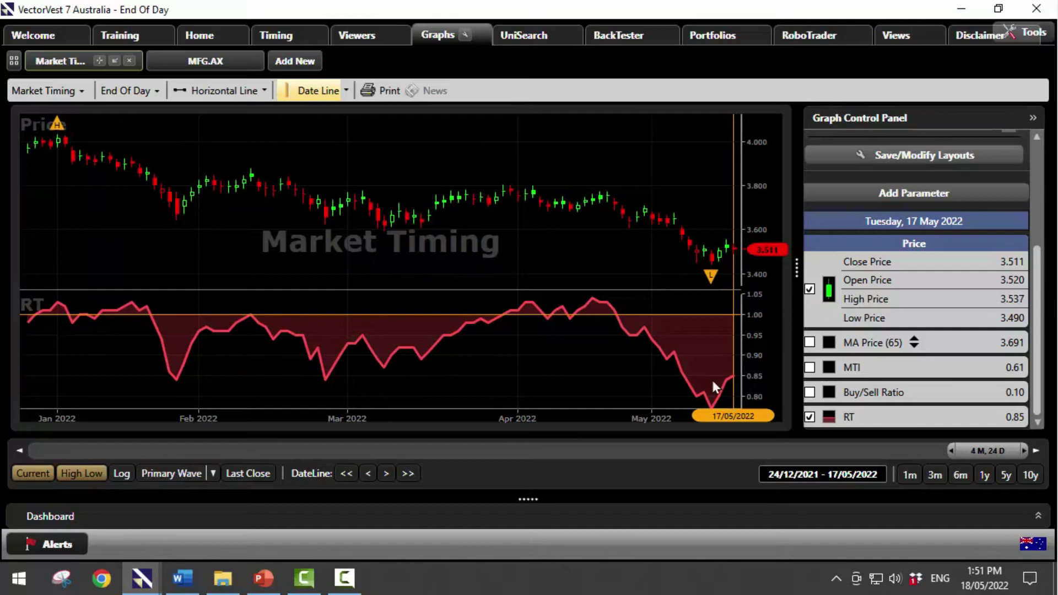
# Bring the RealTime window forward and widen the Graph Control Panel to show MTI 0.47, BSR 0.11, RT 0.76.
pyautogui.moveTo(145, 592)
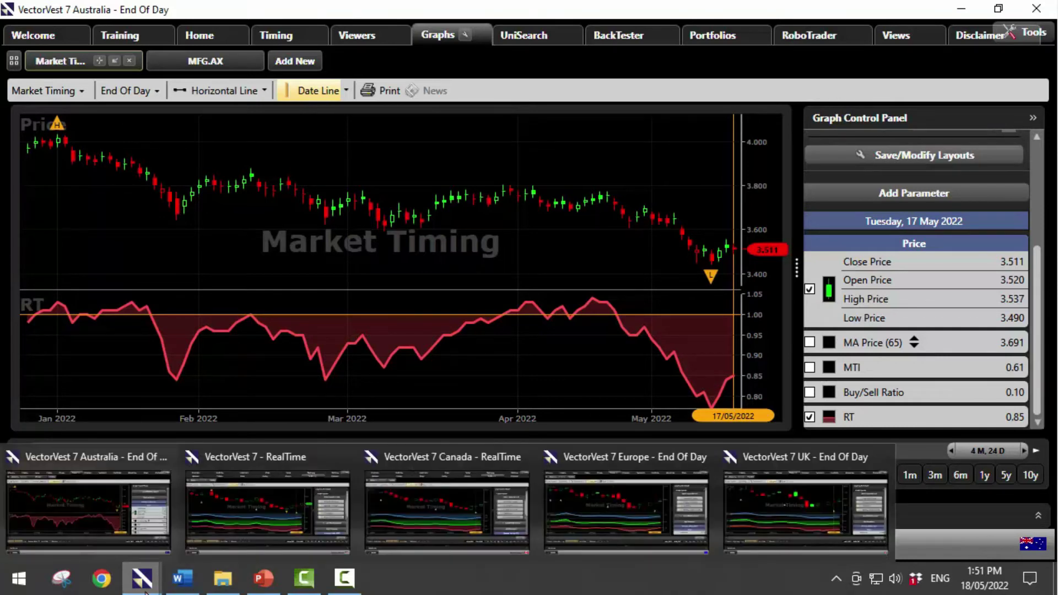
pyautogui.click(267, 532)
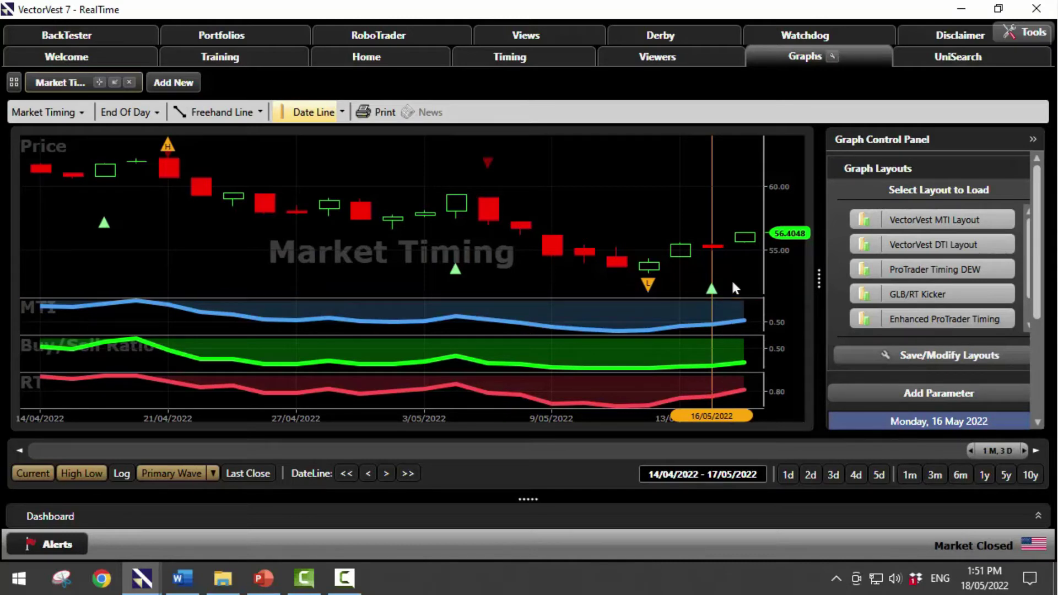
pyautogui.moveTo(1041, 278); pyautogui.dragTo(1044, 386)
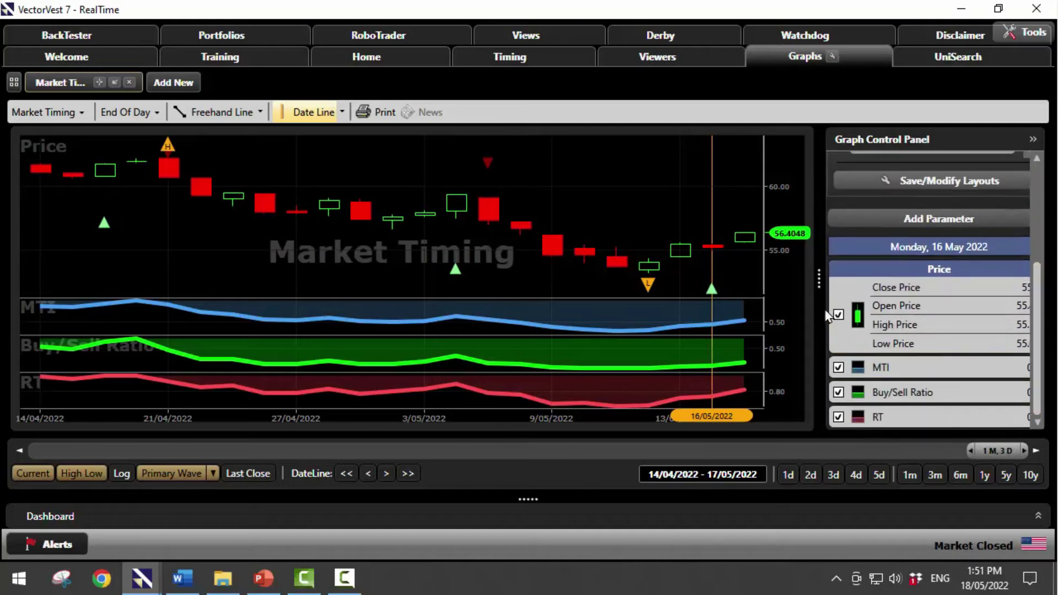
pyautogui.moveTo(817, 282); pyautogui.dragTo(758, 283)
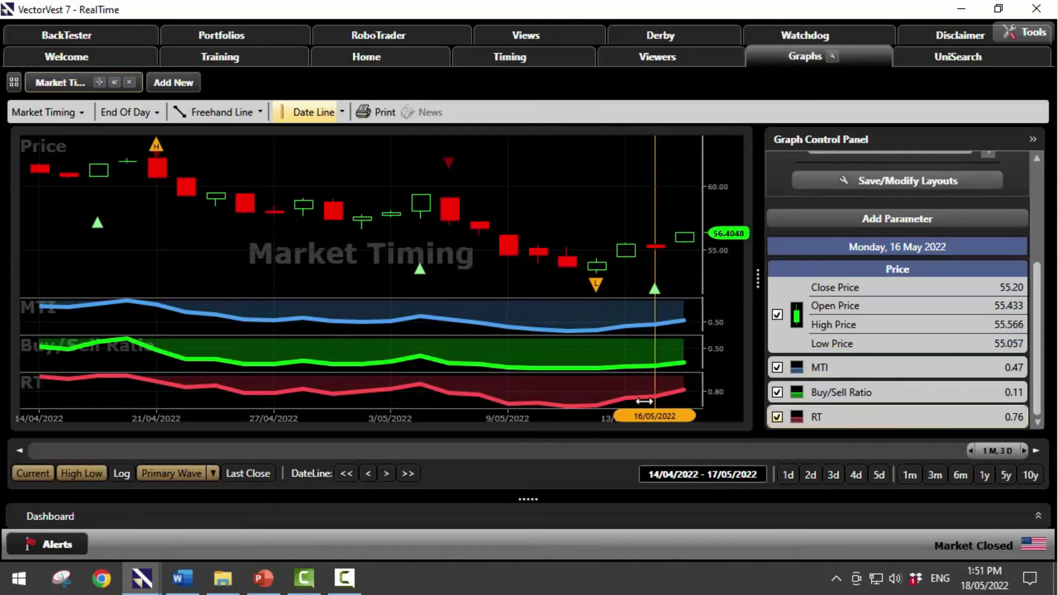
# Switch to the 6m range (13/01–17/05/2022) and hide the Buy/Sell Ratio and RT panes.
pyautogui.moveTo(547, 284); pyautogui.dragTo(744, 279)
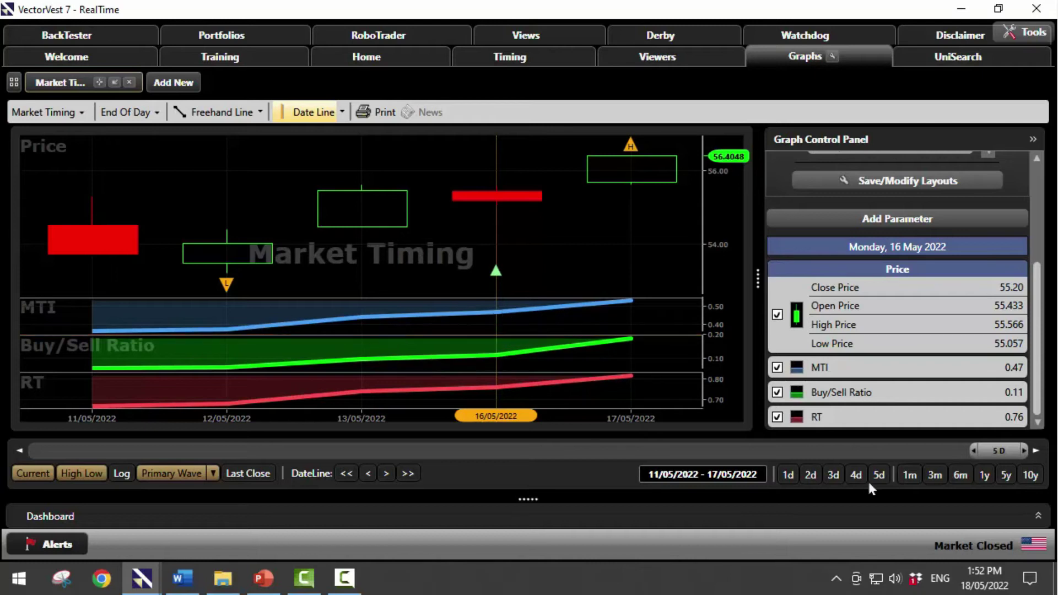
pyautogui.click(962, 472)
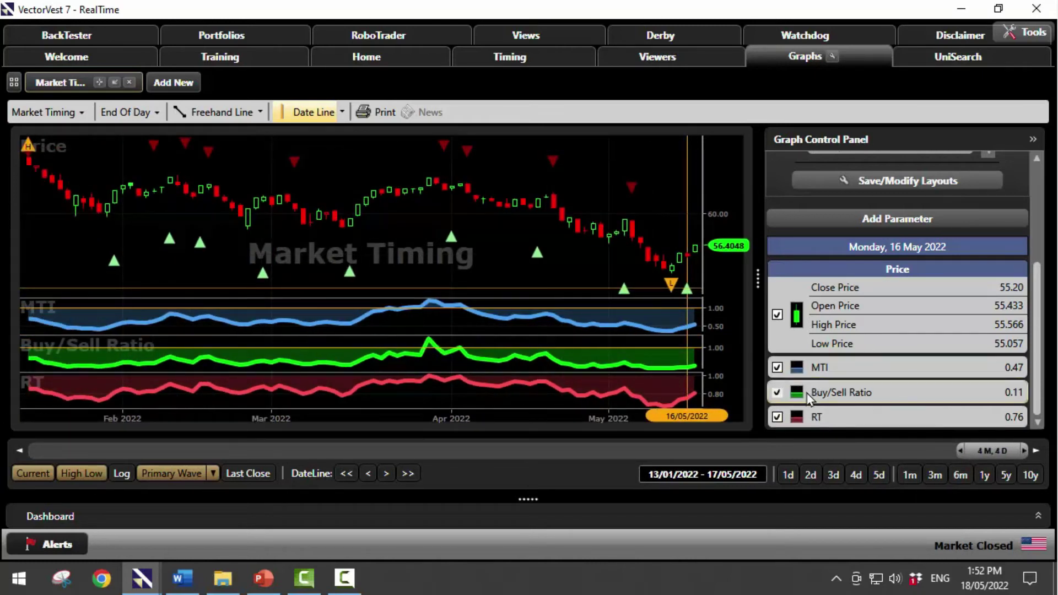
pyautogui.click(806, 411)
pyautogui.click(805, 424)
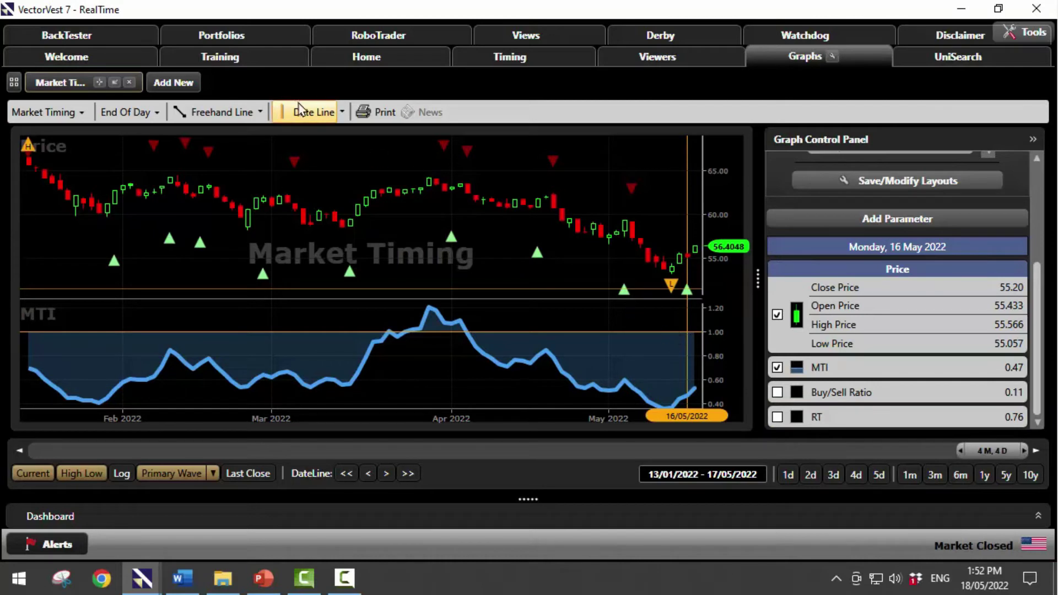
# Draw a horizontal reference line on the MTI pane at 0.59.
pyautogui.click(259, 113)
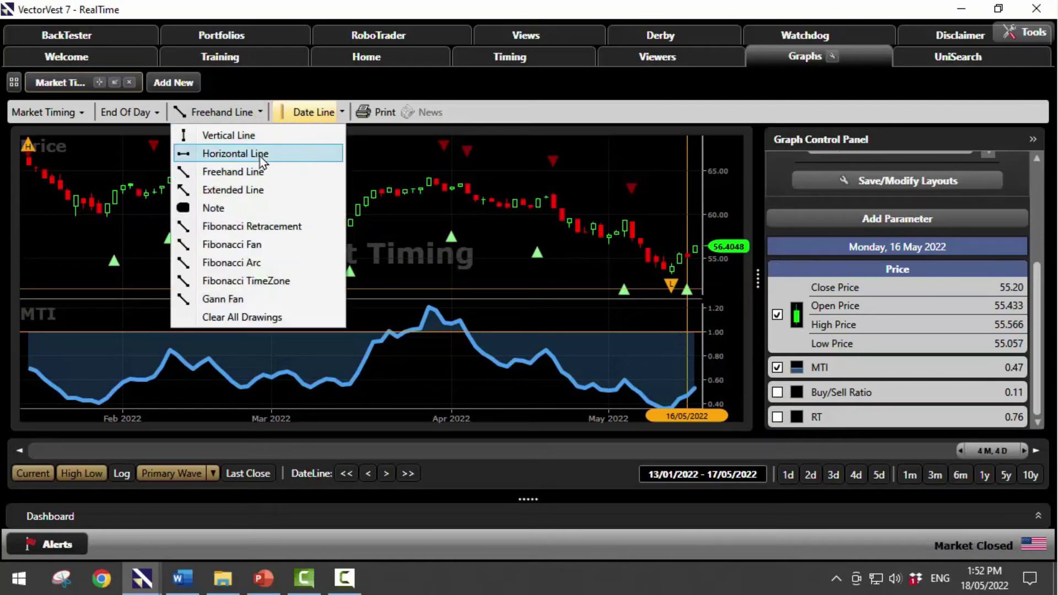
pyautogui.click(261, 155)
pyautogui.click(556, 380)
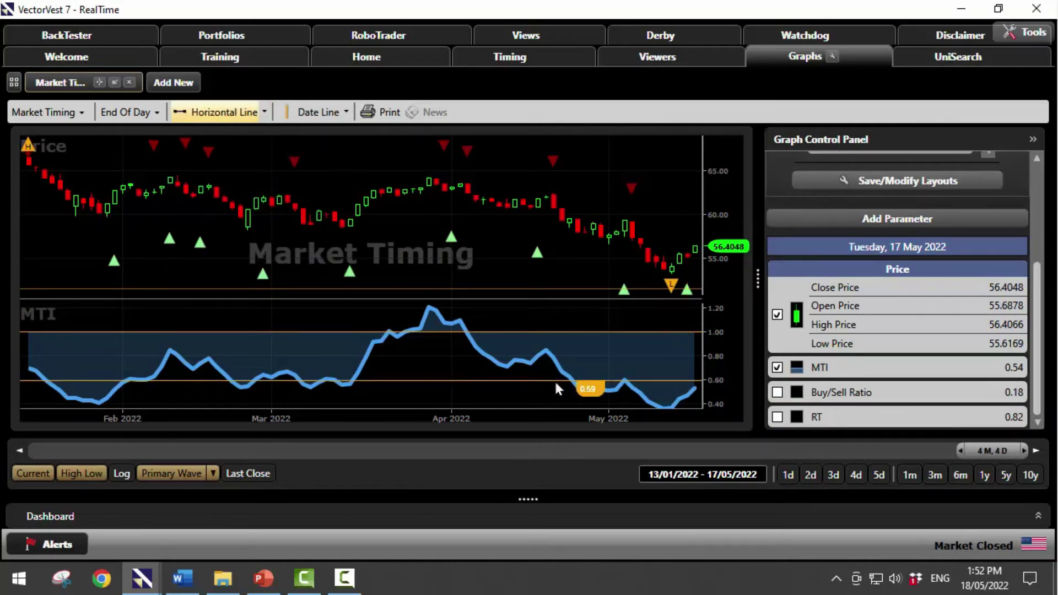
# Colour the 0.59 MTI line green and stretch the range to 19/05/1999–17/05/2022.
pyautogui.rightClick(552, 385)
pyautogui.click(568, 404)
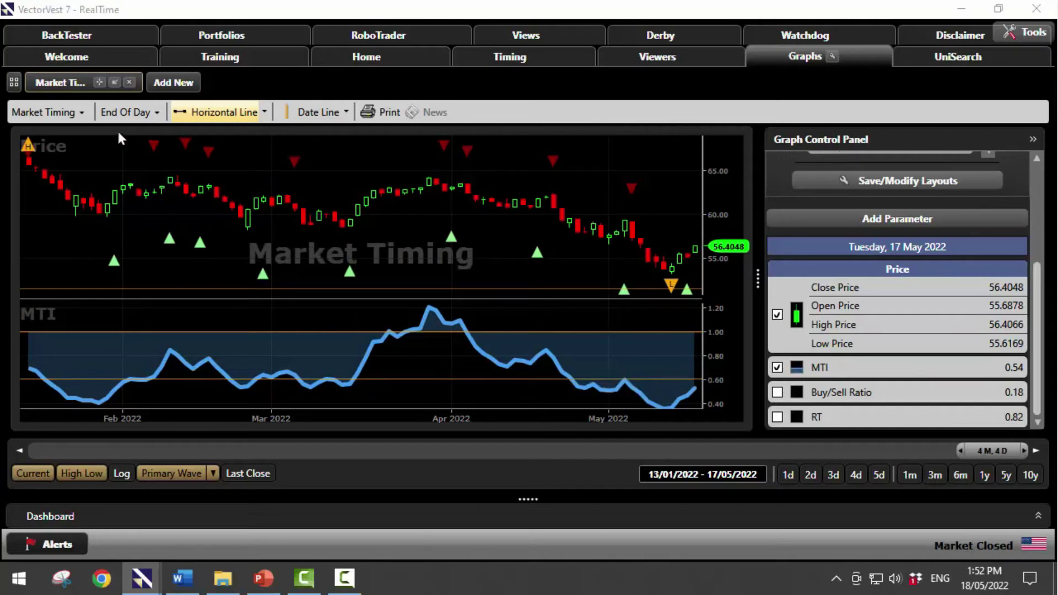
pyautogui.click(316, 227)
pyautogui.click(272, 254)
pyautogui.click(232, 223)
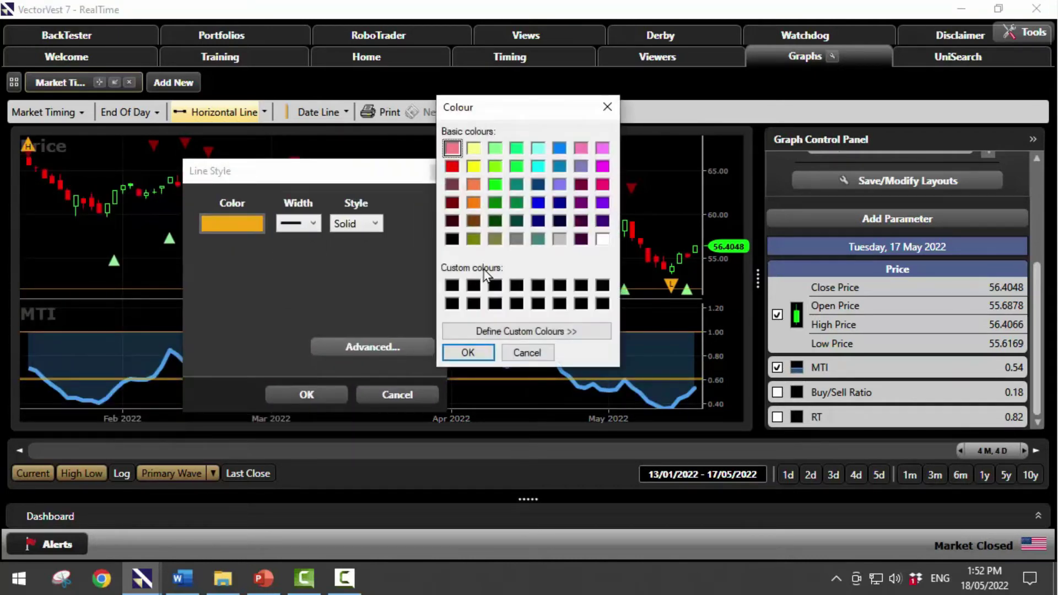
pyautogui.click(496, 186)
pyautogui.click(468, 353)
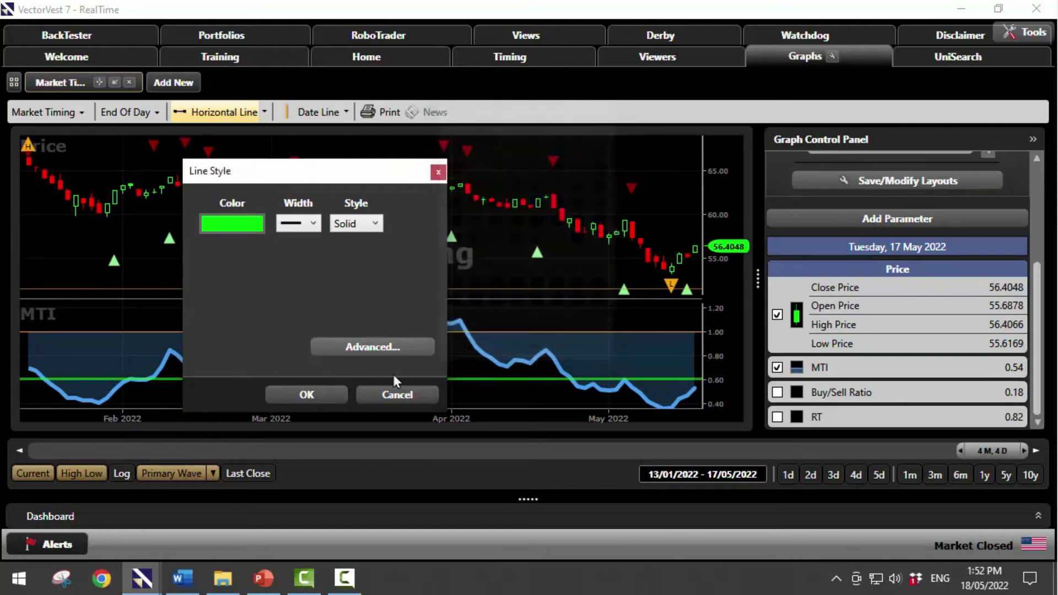
pyautogui.click(306, 401)
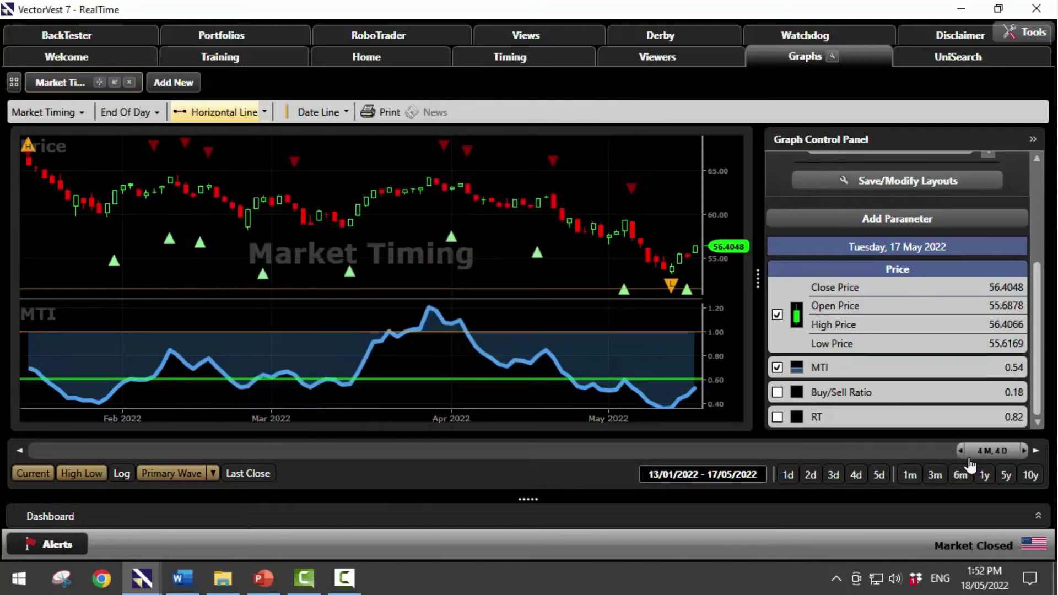
pyautogui.moveTo(960, 450); pyautogui.dragTo(32, 450)
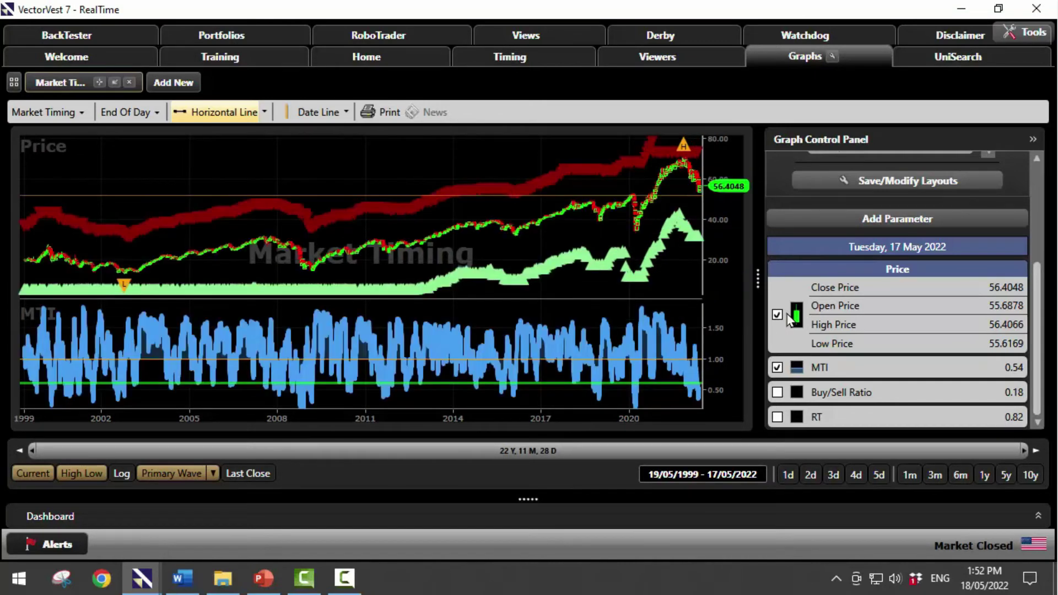
# Toggle the Price pane, set the MTI line to the thinnest width, and drag the green line lower.
pyautogui.click(778, 316)
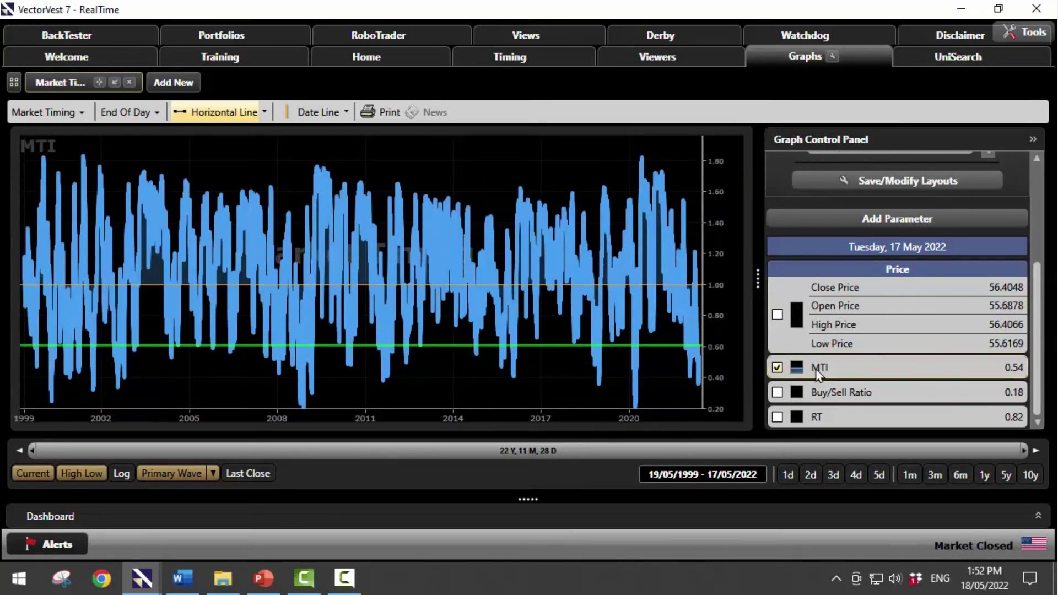
pyautogui.rightClick(820, 375)
pyautogui.click(843, 408)
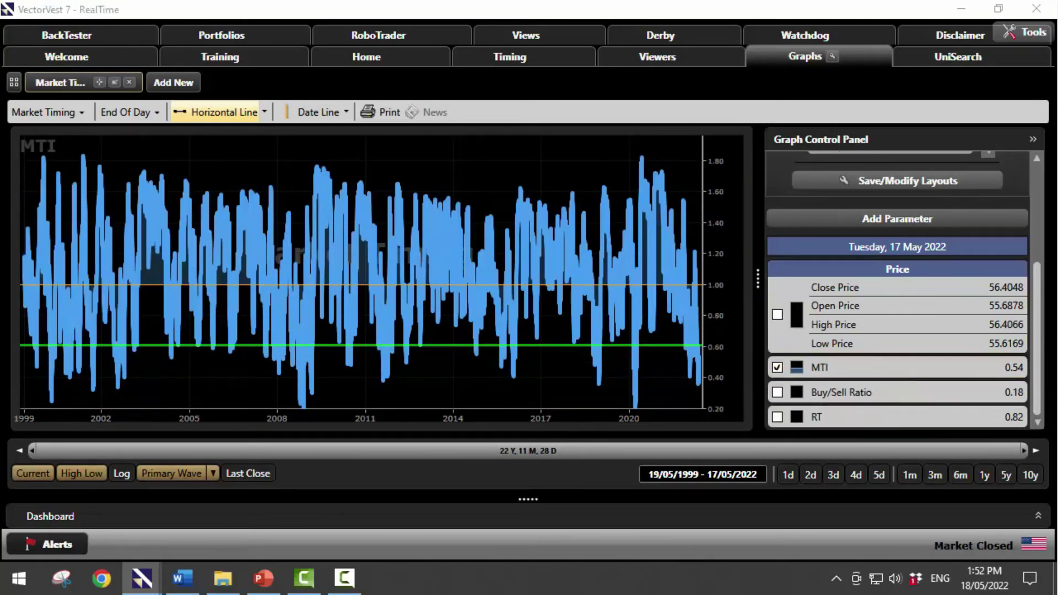
pyautogui.moveTo(528, 164); pyautogui.dragTo(592, 150)
pyautogui.click(642, 178)
pyautogui.click(642, 203)
pyautogui.click(613, 277)
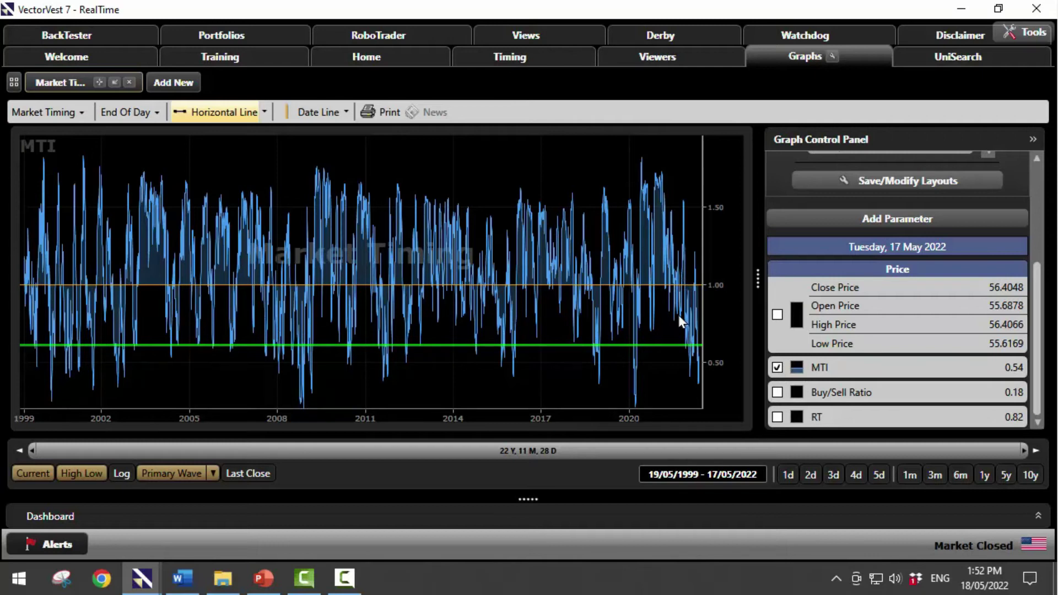
pyautogui.moveTo(39, 357)
pyautogui.moveTo(645, 346); pyautogui.dragTo(645, 388)
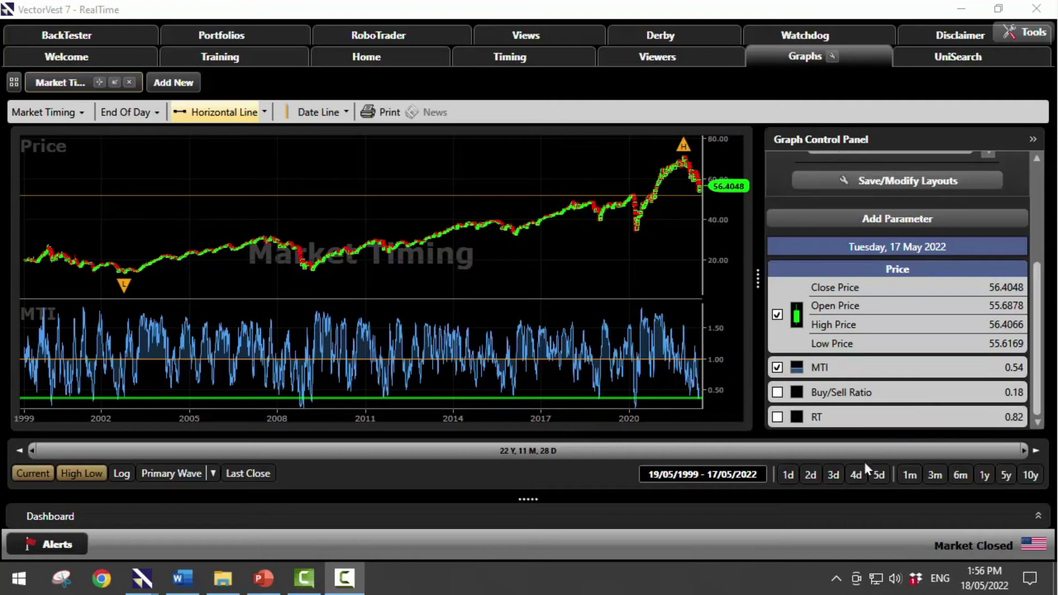
# Add the Buy/Sell Ratio pane, select the Horizontal Line drawing tool, and show the last month (14/04–17/05/2022).
pyautogui.click(984, 474)
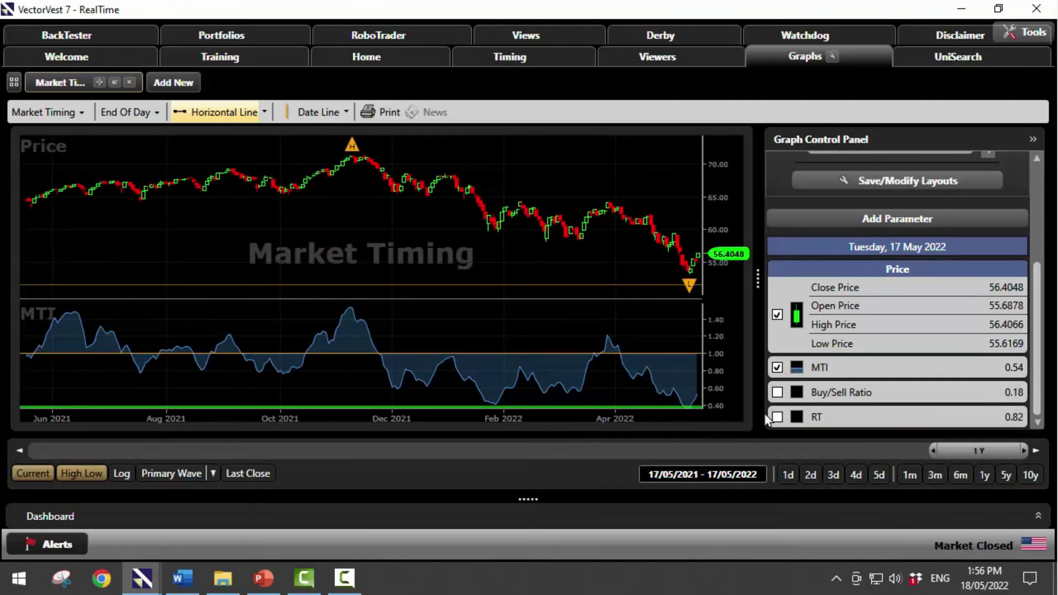
pyautogui.click(815, 397)
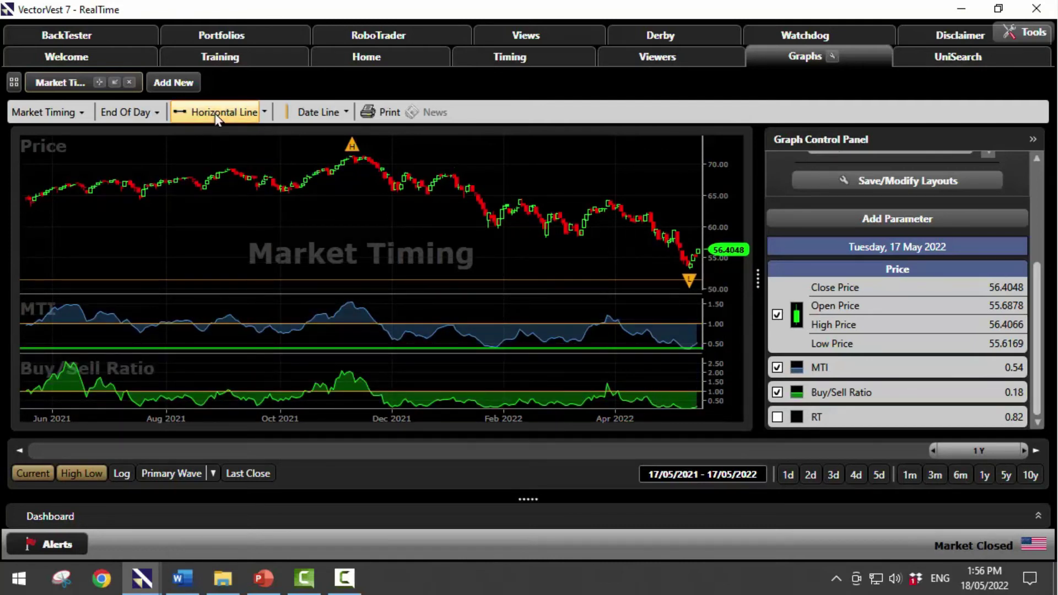
pyautogui.click(264, 112)
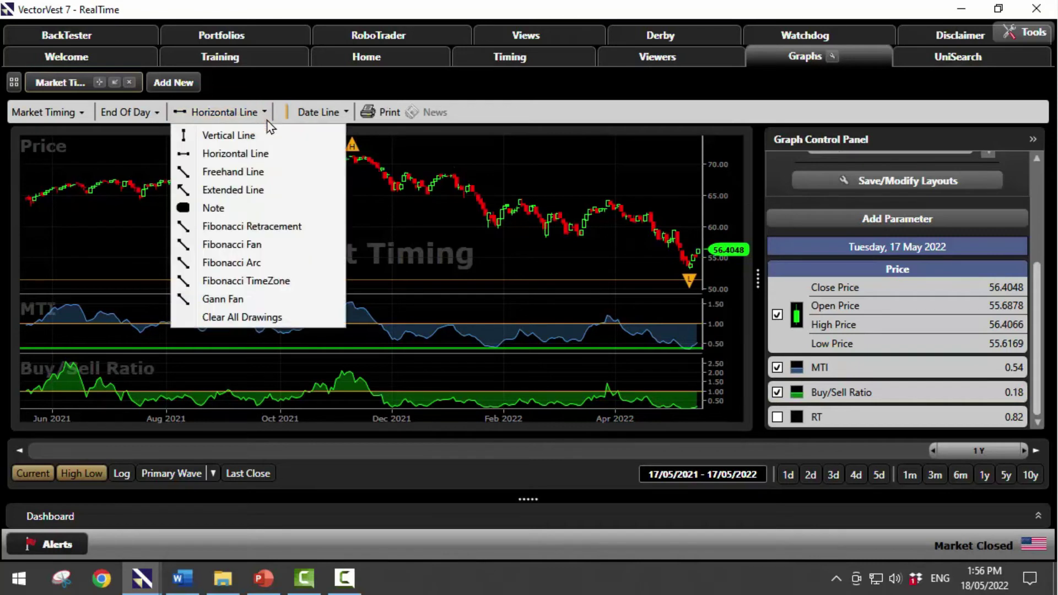
pyautogui.click(264, 154)
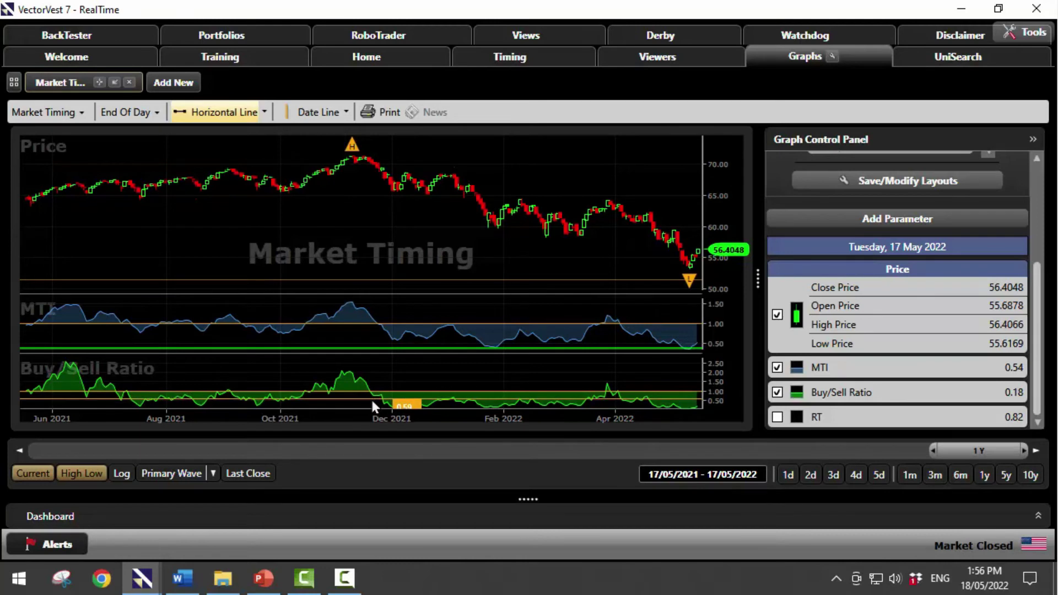
pyautogui.click(910, 475)
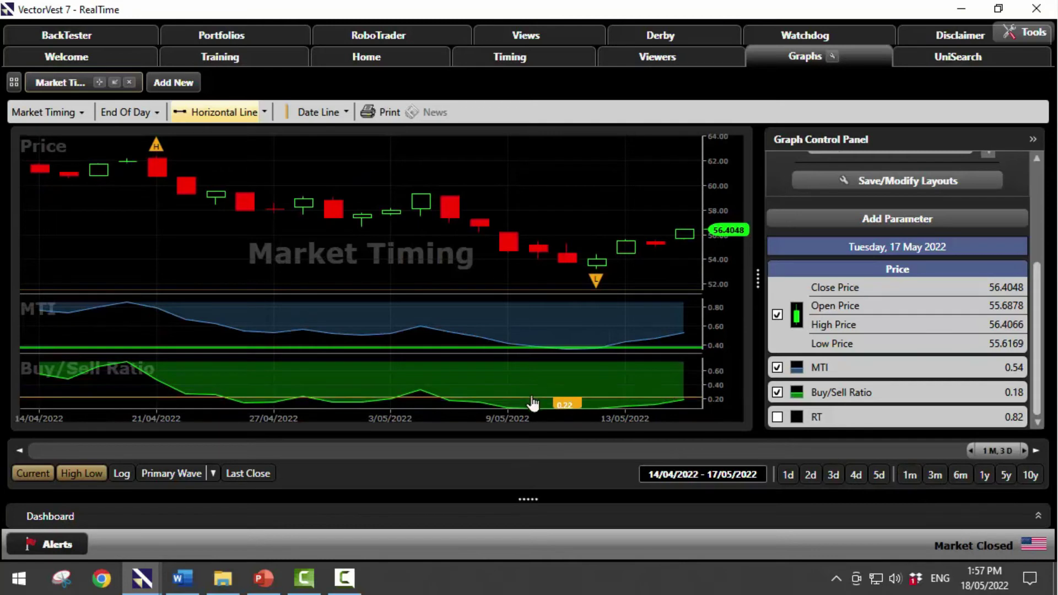
# Give the 0.20 Buy/Sell Ratio reference line the second line width and a red colour.
pyautogui.rightClick(433, 399)
pyautogui.click(459, 409)
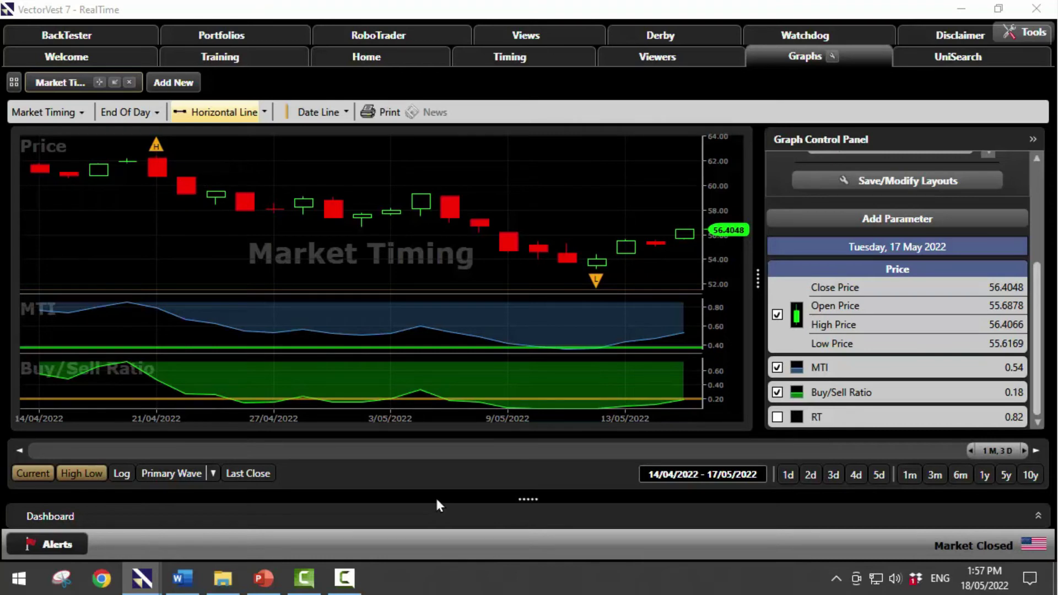
pyautogui.click(176, 151)
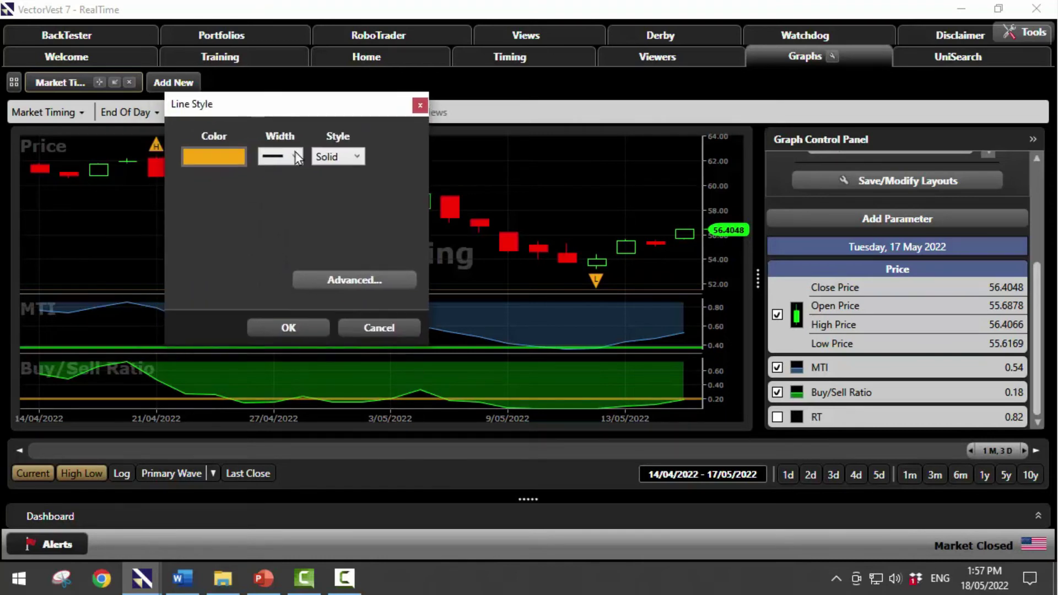
pyautogui.click(296, 157)
pyautogui.click(281, 203)
pyautogui.click(232, 159)
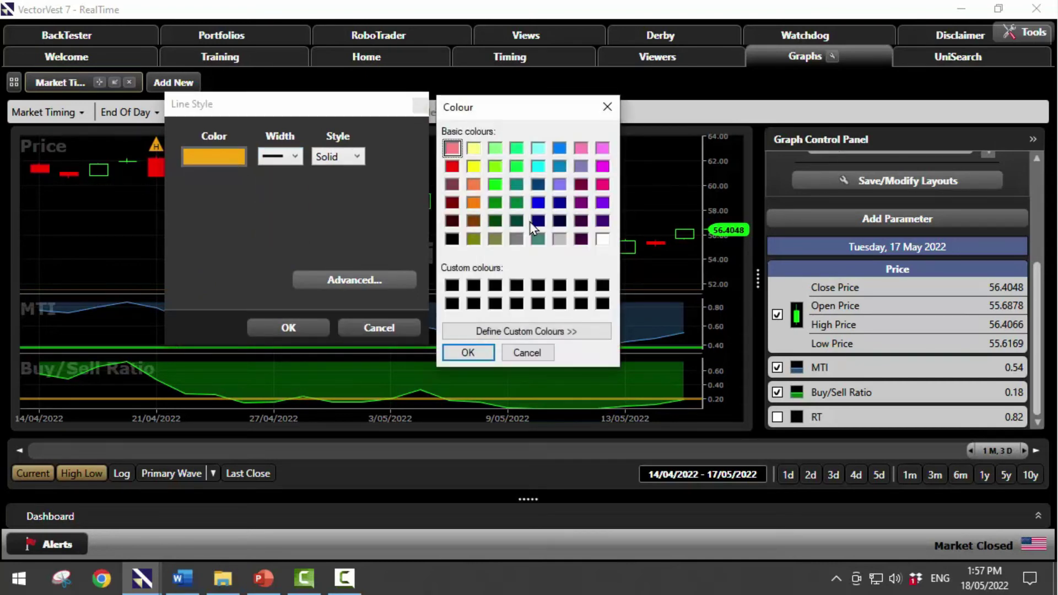
pyautogui.click(452, 166)
pyautogui.click(468, 353)
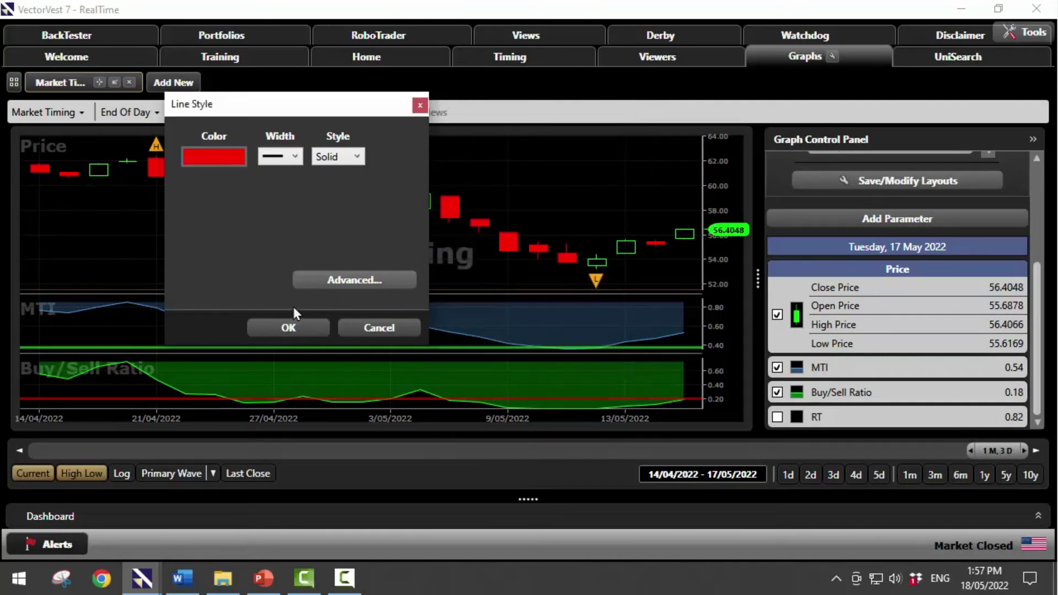
pyautogui.click(287, 326)
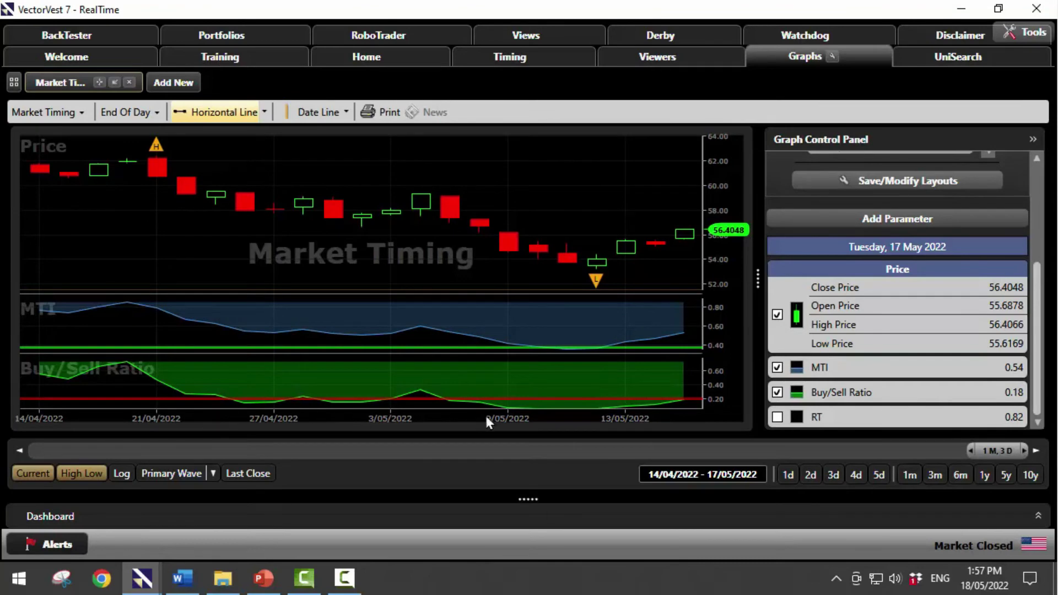
# Extend the graph to 19/05/1999–17/05/2022 and reorder panes to Price, Buy/Sell Ratio, then MTI.
pyautogui.moveTo(970, 451); pyautogui.dragTo(31, 451)
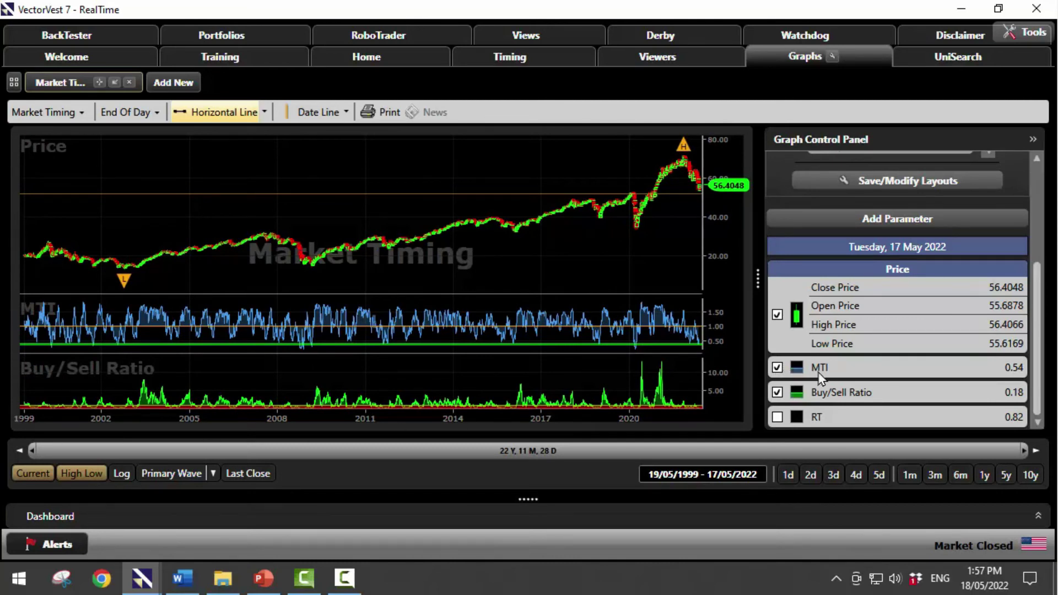
pyautogui.click(777, 367)
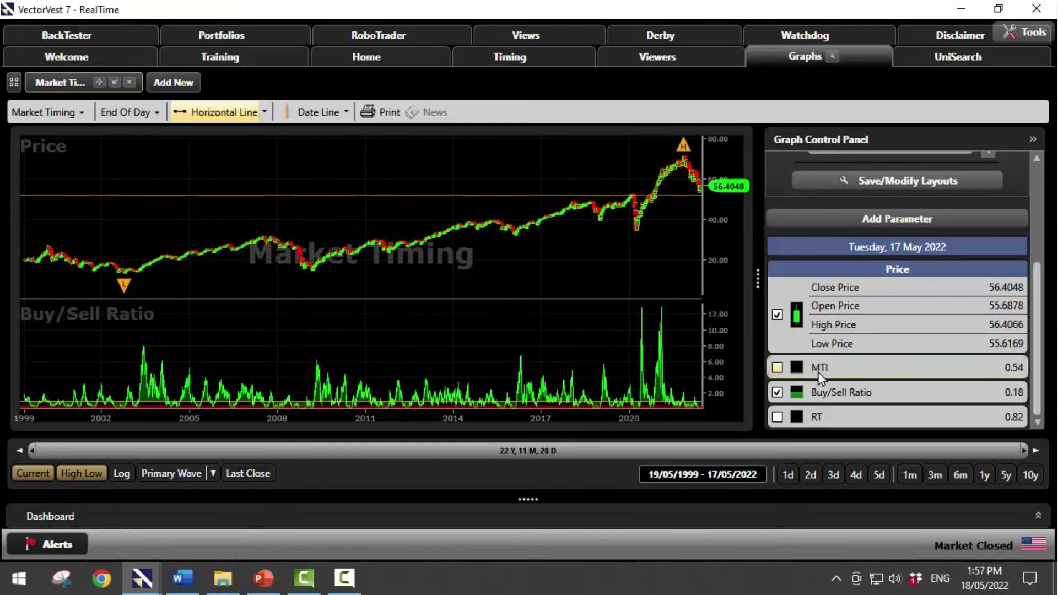
pyautogui.click(778, 316)
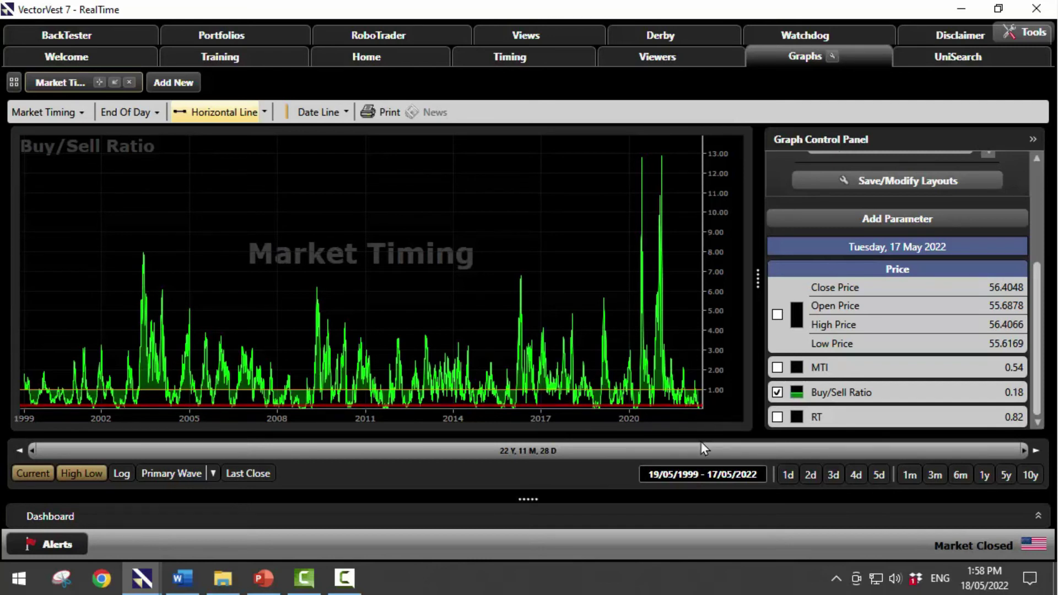
pyautogui.moveTo(700, 417)
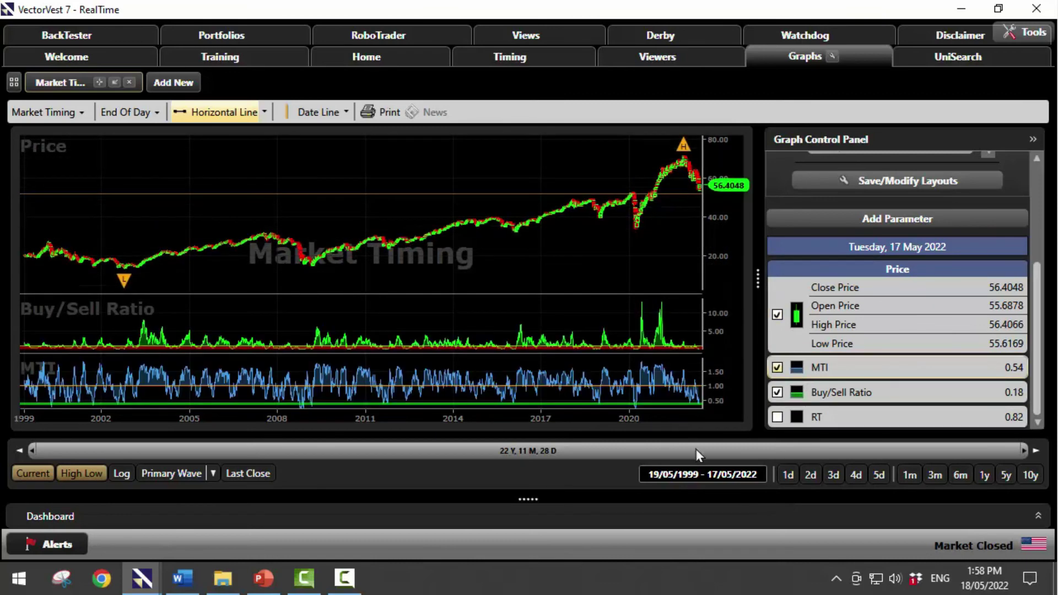
# Show the last month, turn on Primary Wave signals, and add the RT pane below MTI.
pyautogui.click(911, 476)
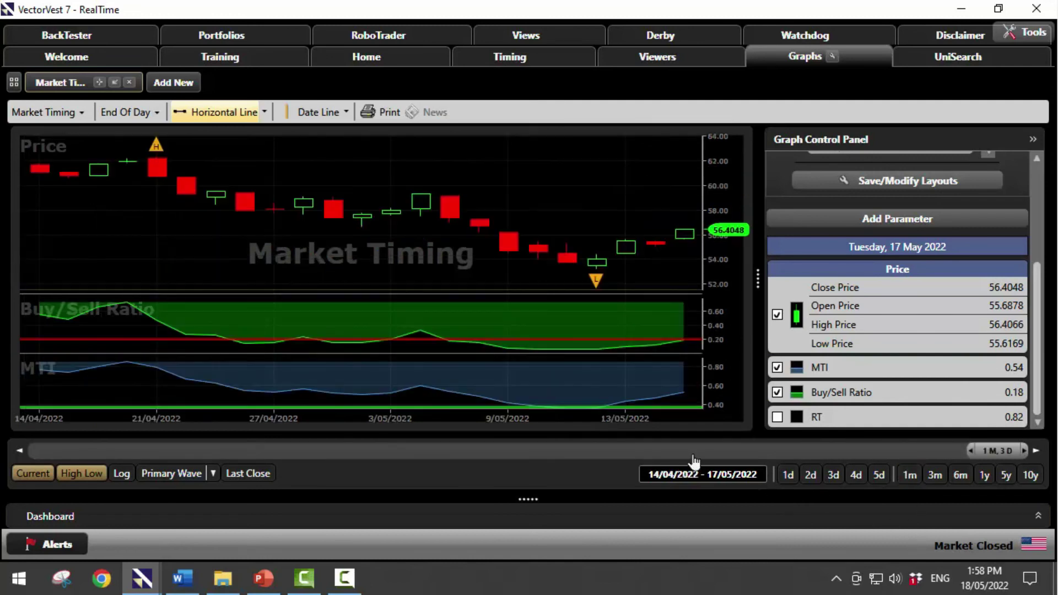
pyautogui.click(161, 472)
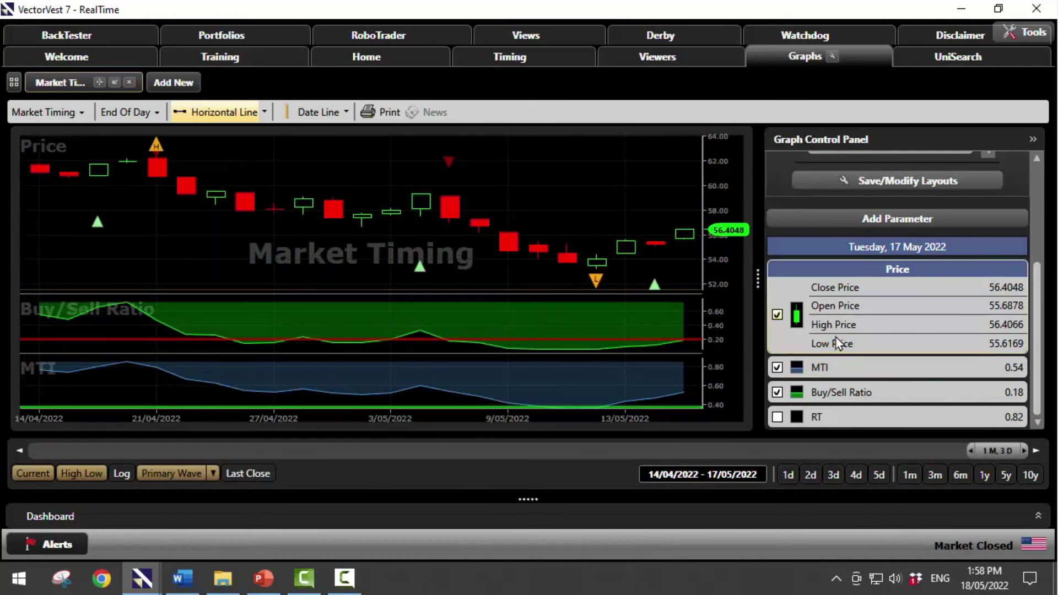
pyautogui.click(835, 423)
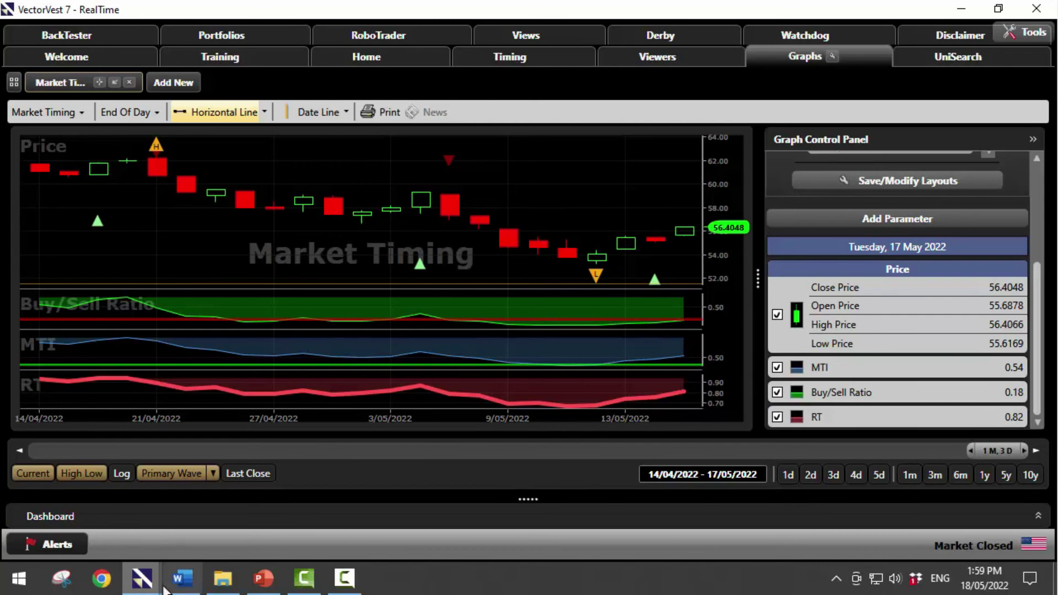
# Step through the Canada, Europe and UK windows to bring the Australia End Of Day window forward.
pyautogui.moveTo(150, 590)
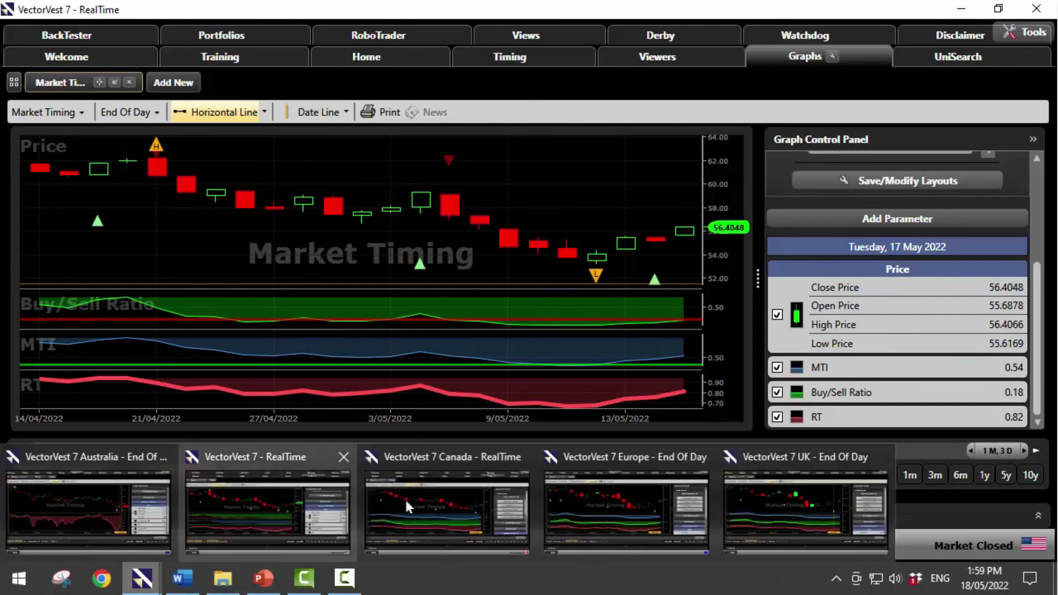
pyautogui.click(381, 500)
pyautogui.moveTo(143, 590)
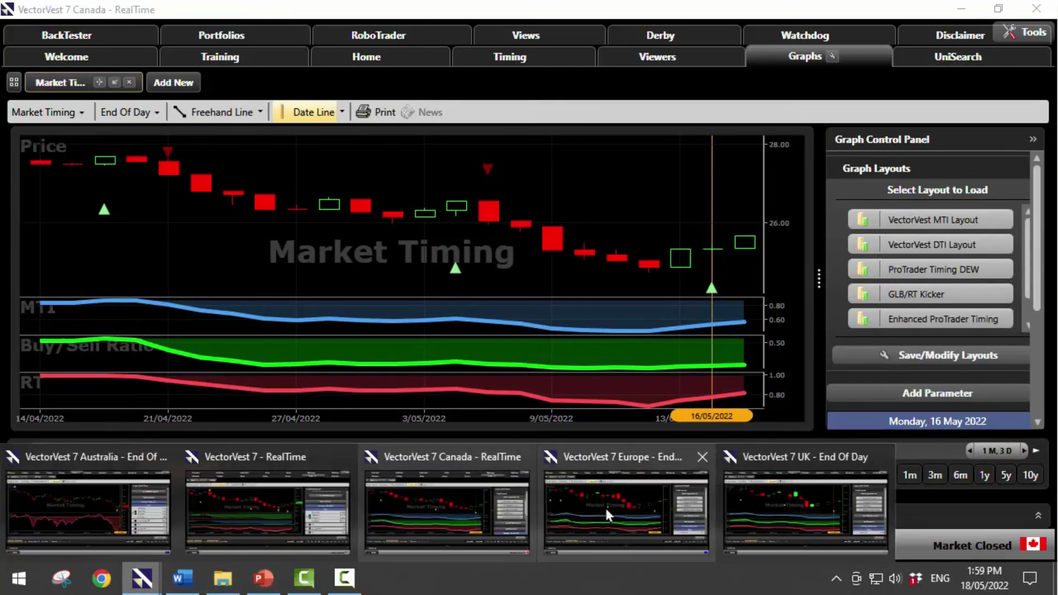
pyautogui.click(605, 505)
pyautogui.click(805, 507)
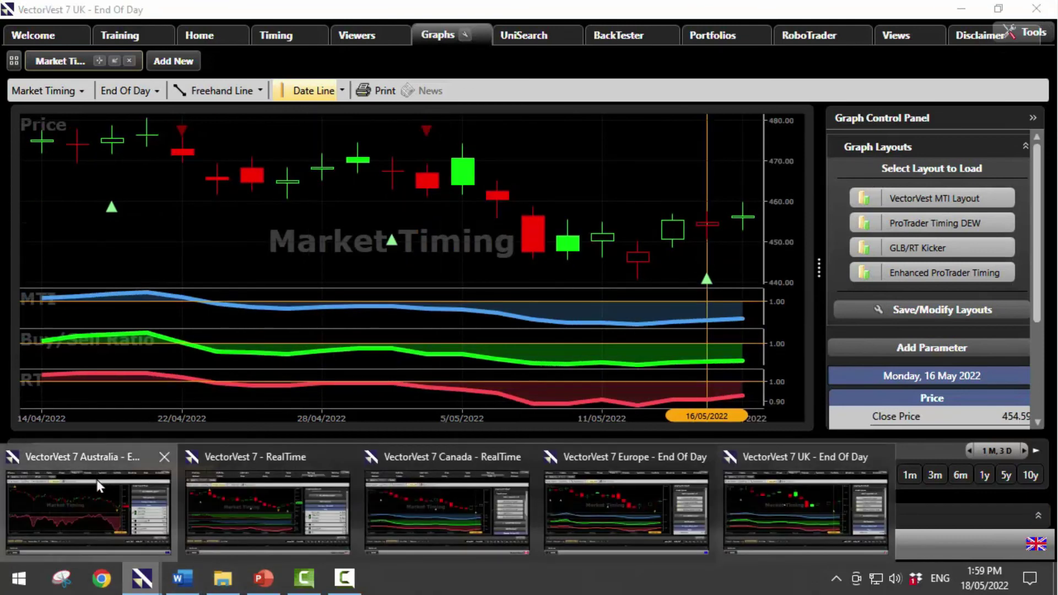
pyautogui.click(97, 480)
pyautogui.moveTo(223, 578)
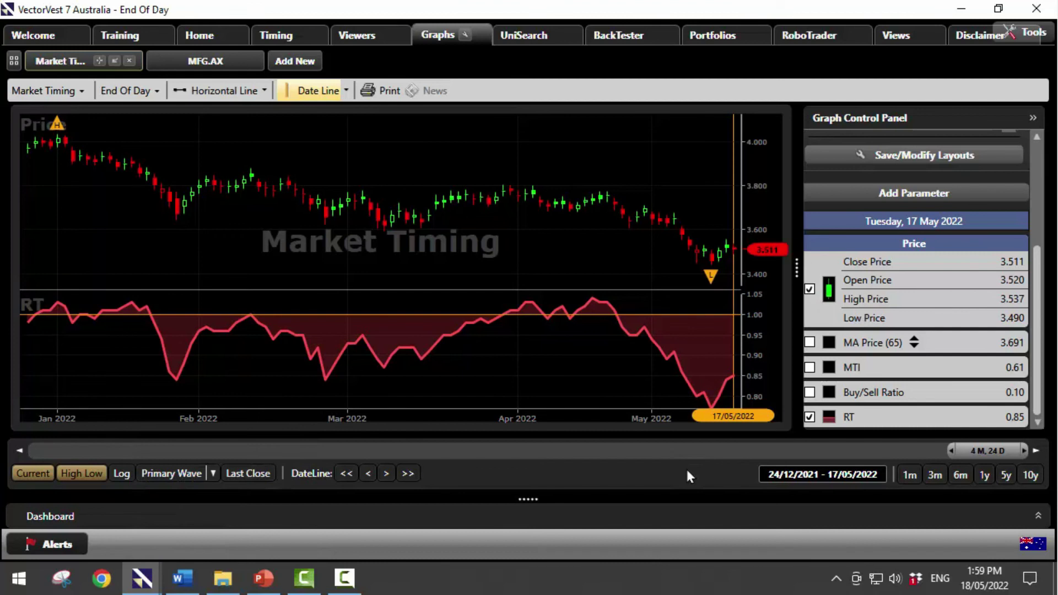
# Add MTI and Buy/Sell Ratio panes, enable Primary Wave signals, and narrow to 14/04–17/05/2022.
pyautogui.click(809, 368)
pyautogui.click(831, 394)
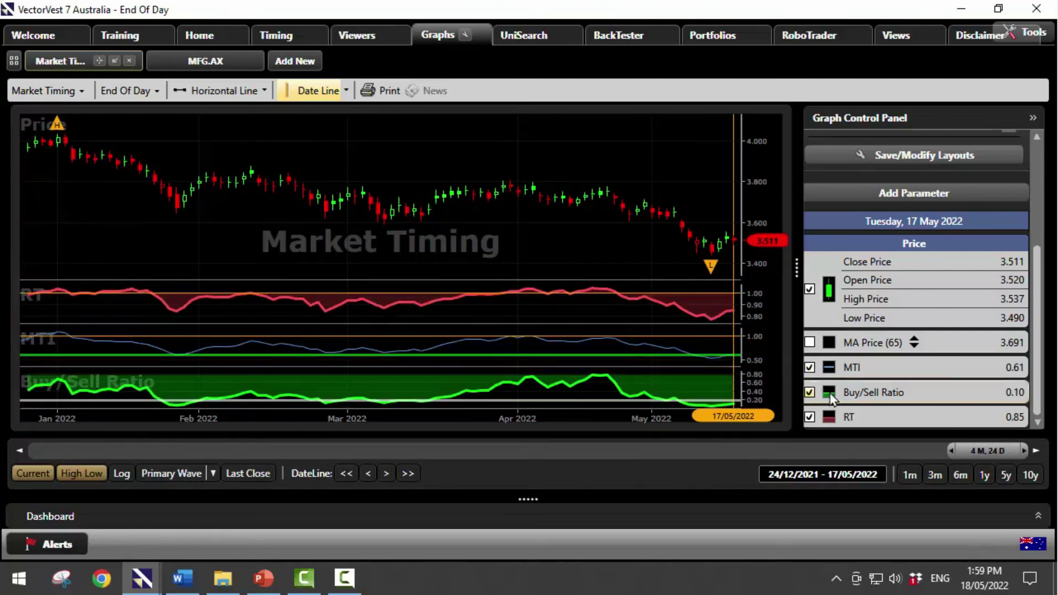
pyautogui.click(176, 474)
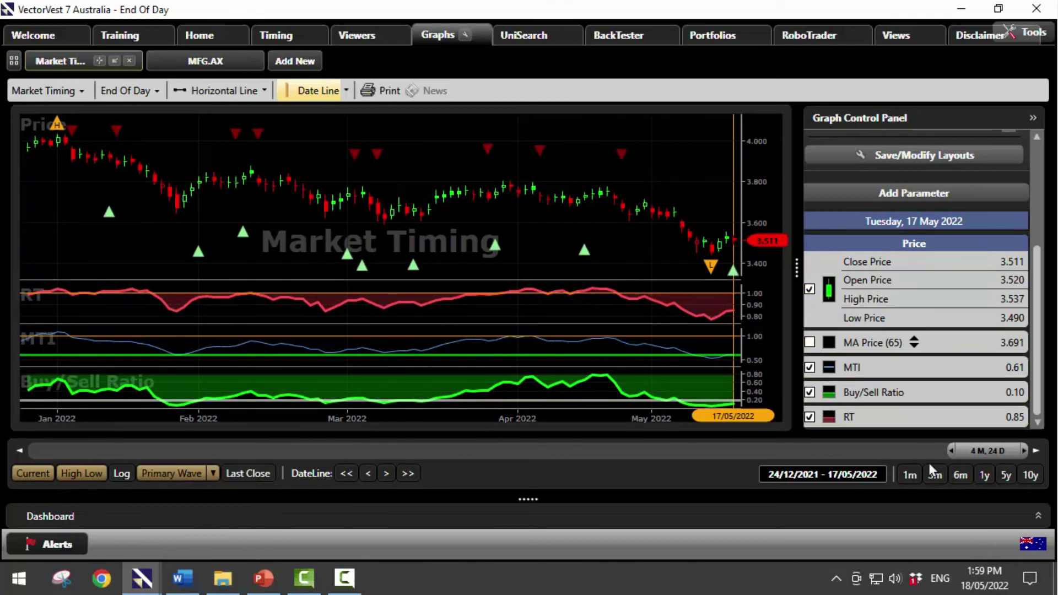
pyautogui.click(910, 475)
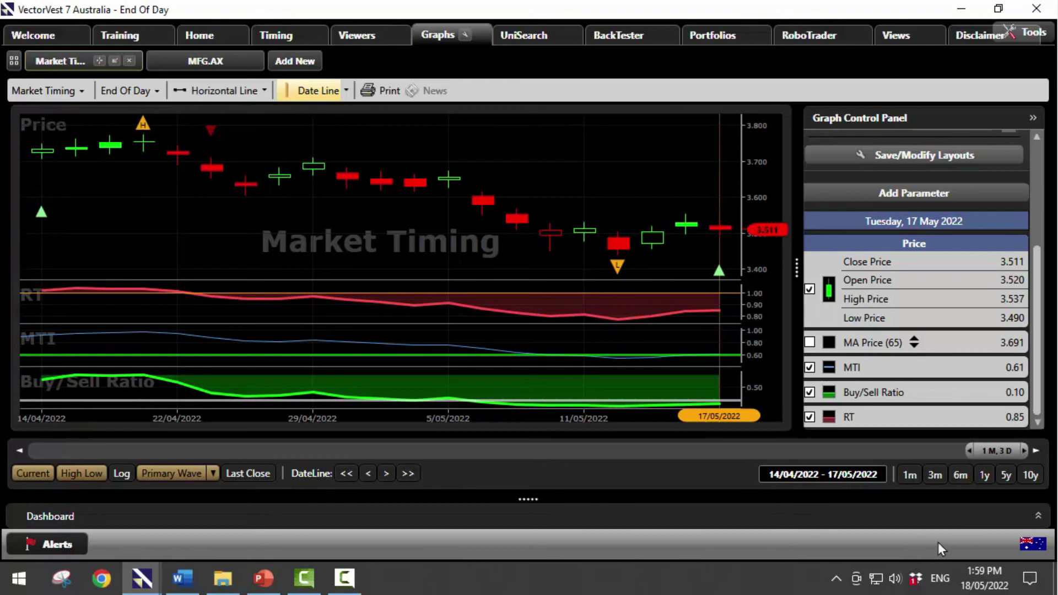
pyautogui.click(213, 474)
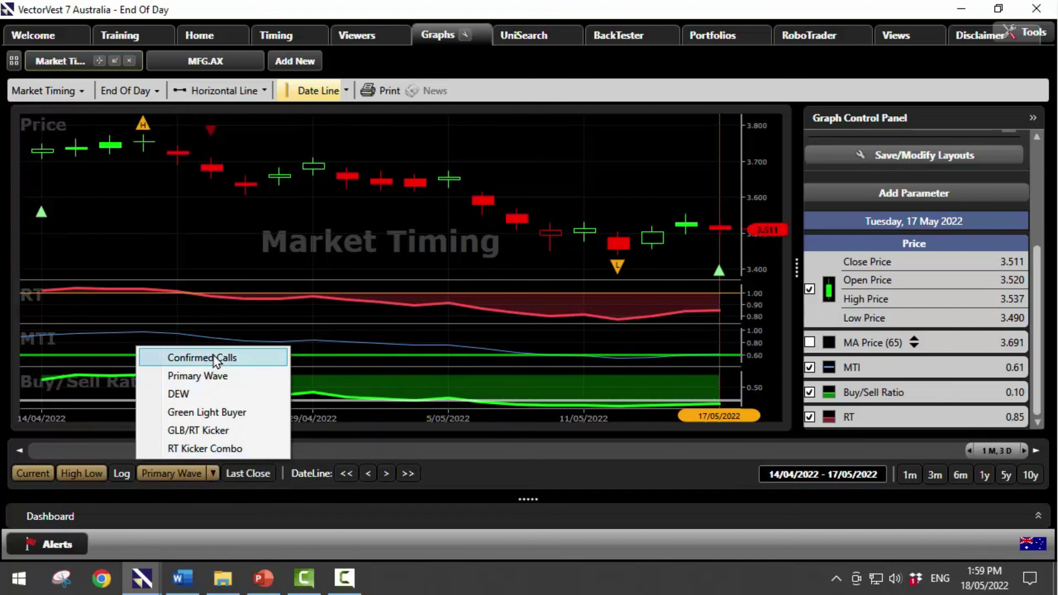
pyautogui.click(205, 357)
pyautogui.click(222, 472)
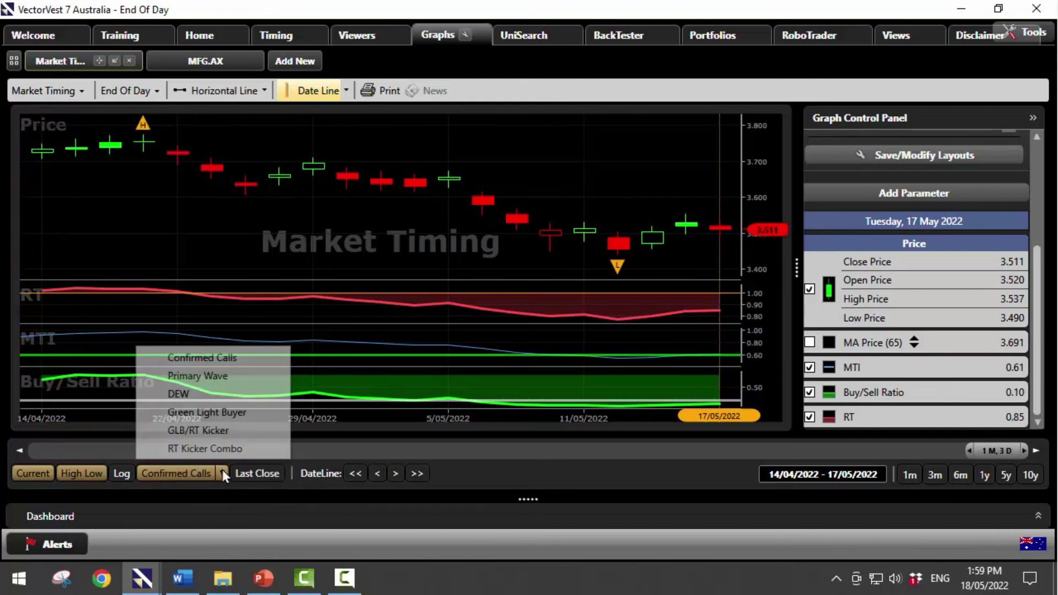
pyautogui.click(225, 435)
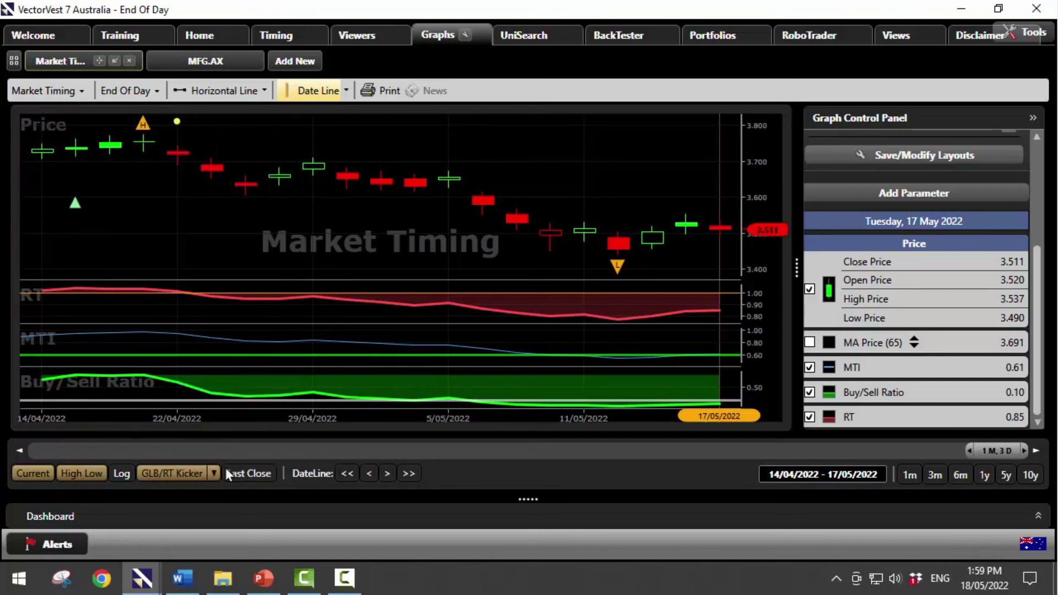
pyautogui.click(214, 473)
pyautogui.click(217, 395)
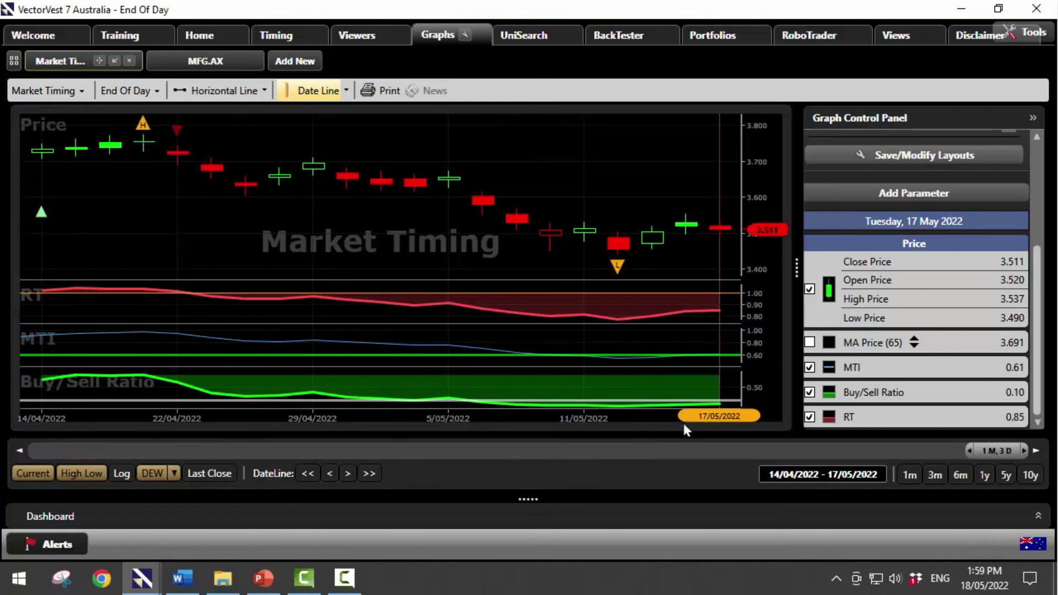
pyautogui.click(174, 474)
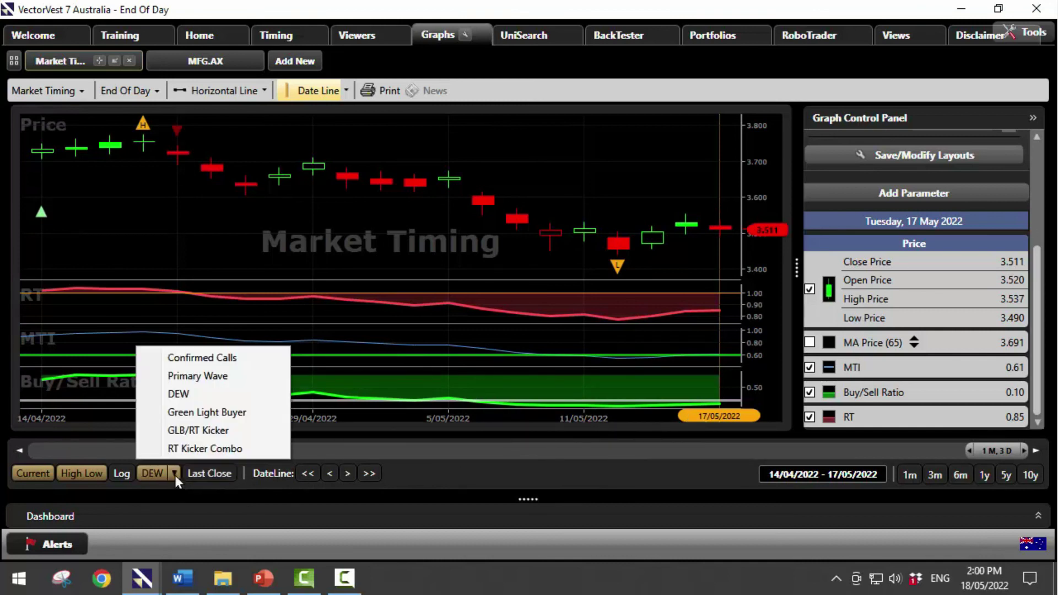
pyautogui.click(213, 376)
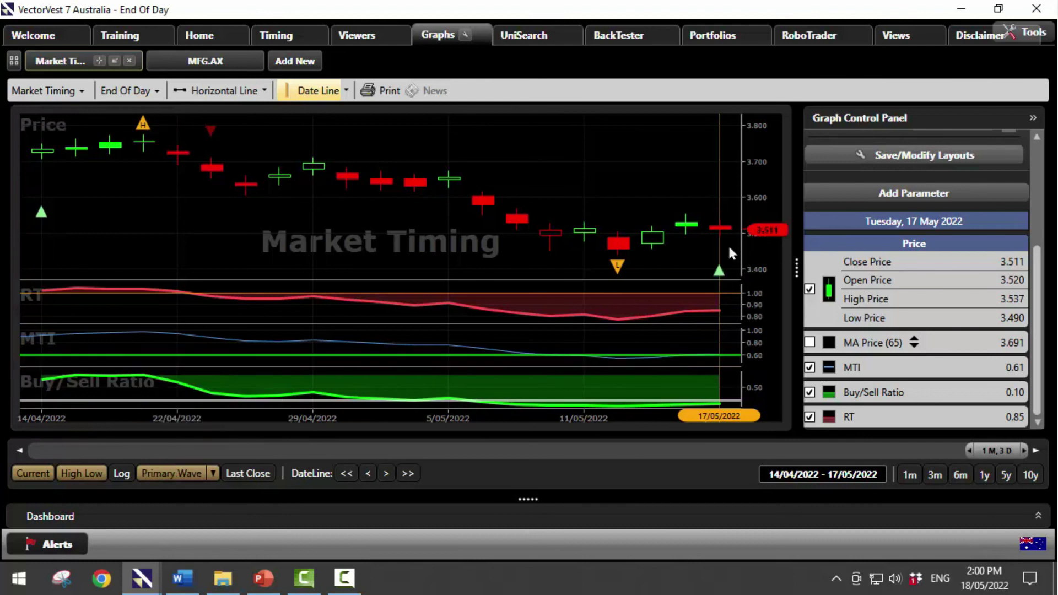